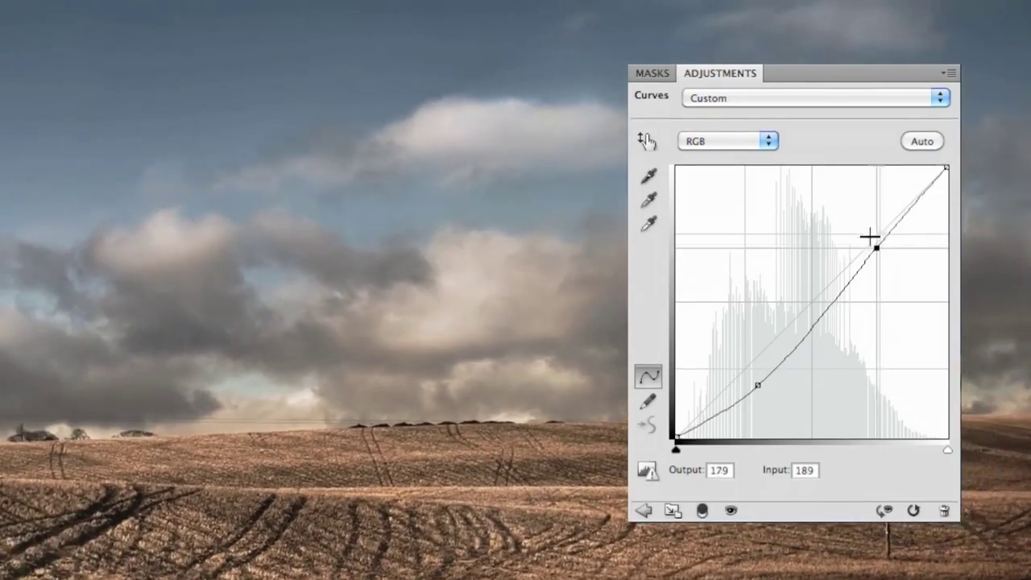
Lift the upper Curves point to brighten the light tones of the sushi photo
{"action": "left_click_drag", "start_coordinate": [870, 236], "coordinate": [863, 228]}
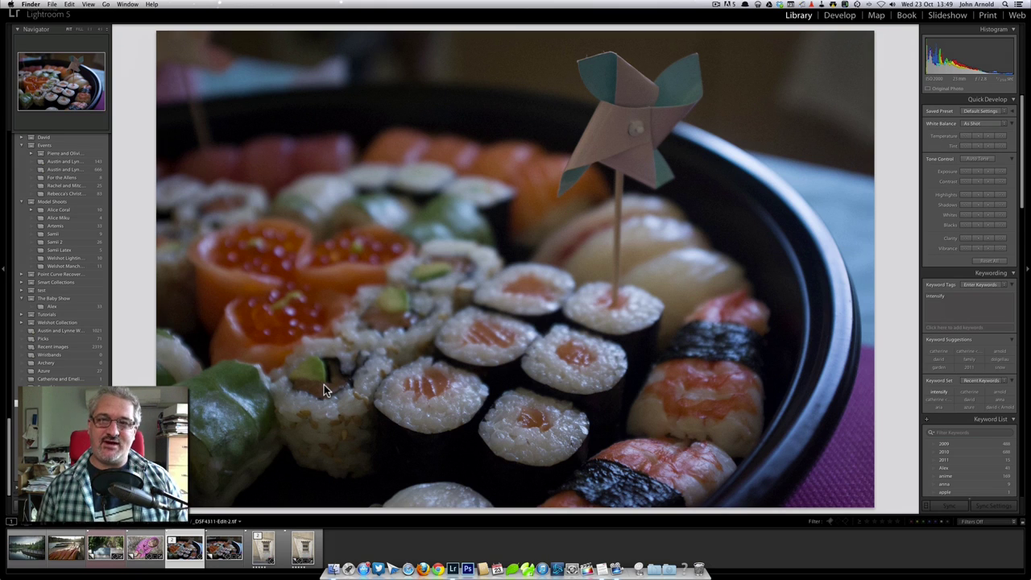
Check a sushi roll up close, then edit a copy with Lightroom adjustments in Intensify Pro
{"action": "left_click", "coordinate": [395, 350]}
{"action": "left_click", "coordinate": [433, 358]}
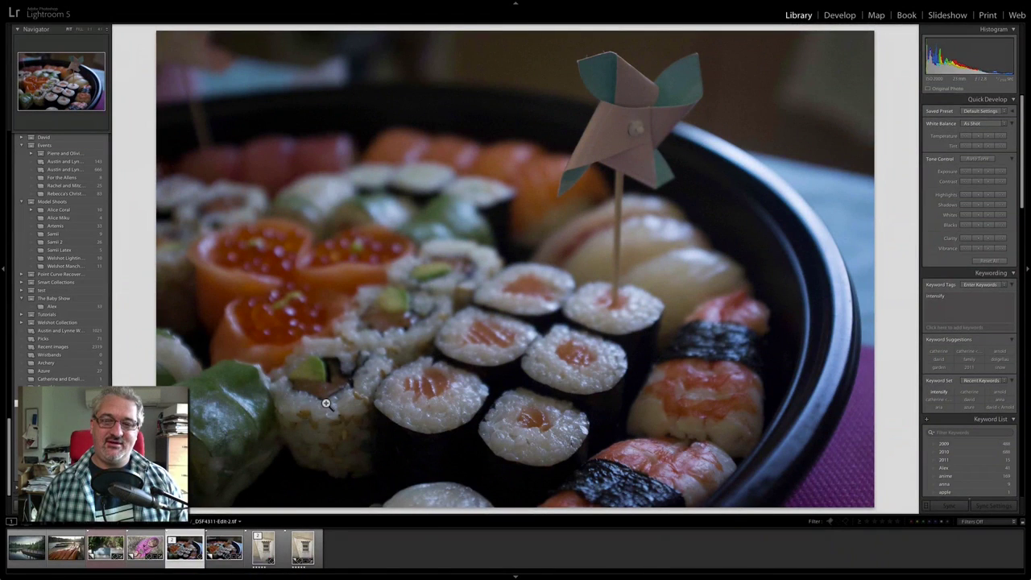
{"action": "right_click", "coordinate": [184, 553]}
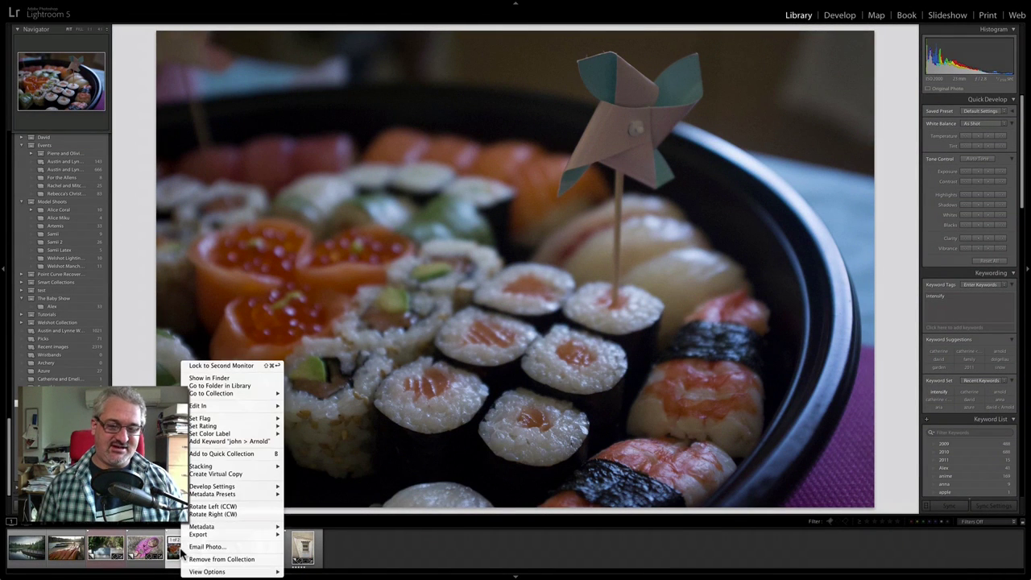
{"action": "mouse_move", "coordinate": [222, 408]}
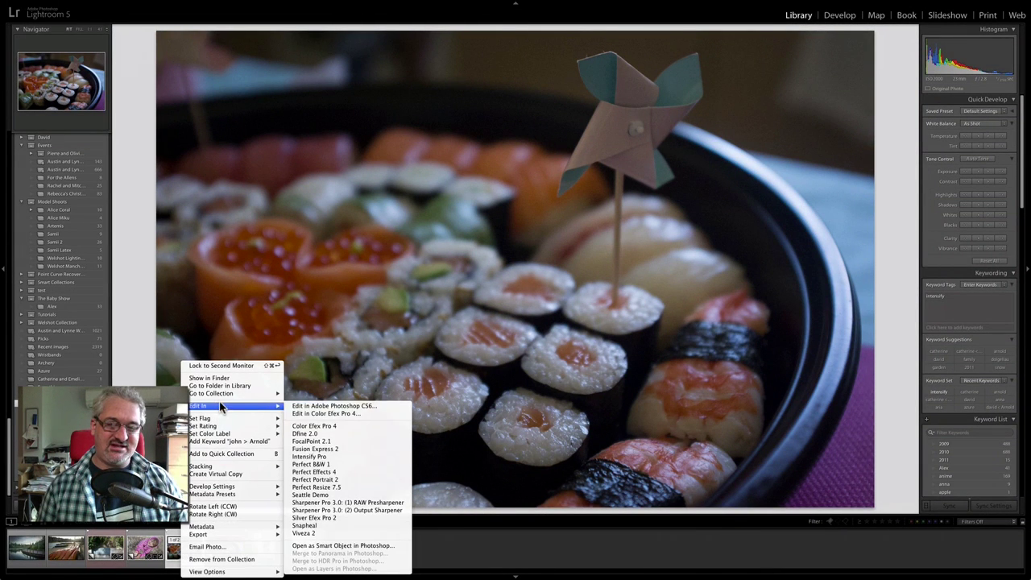
{"action": "left_click", "coordinate": [320, 458]}
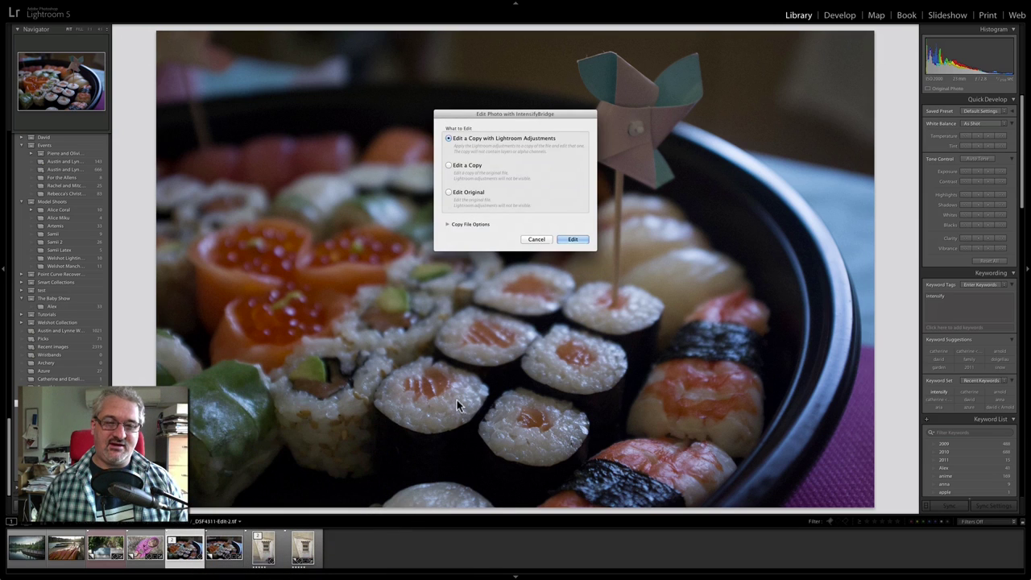
{"action": "left_click", "coordinate": [570, 240]}
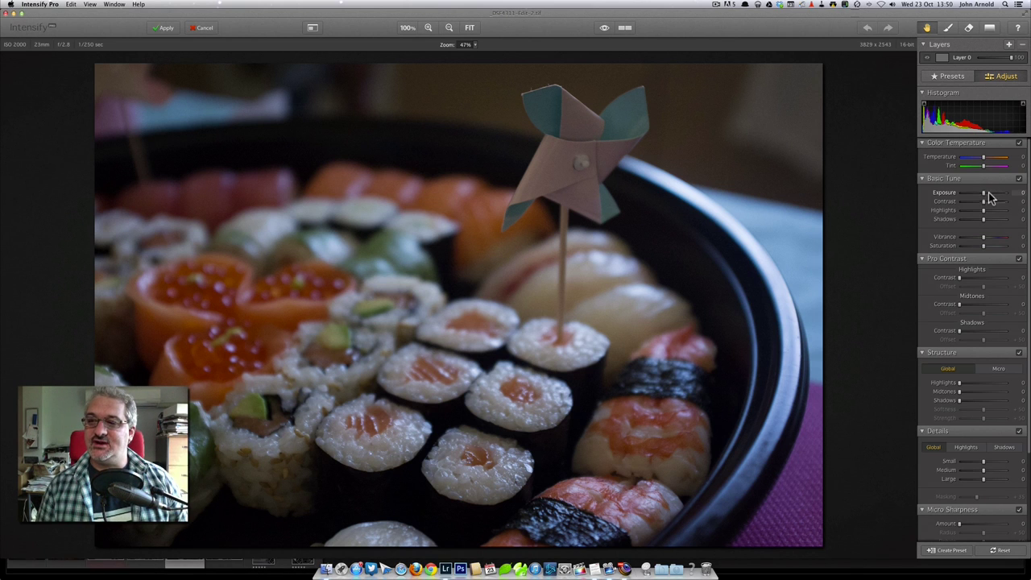
After glancing at Presets, raise Basic Tune Exposure to +26
{"action": "left_click", "coordinate": [954, 76]}
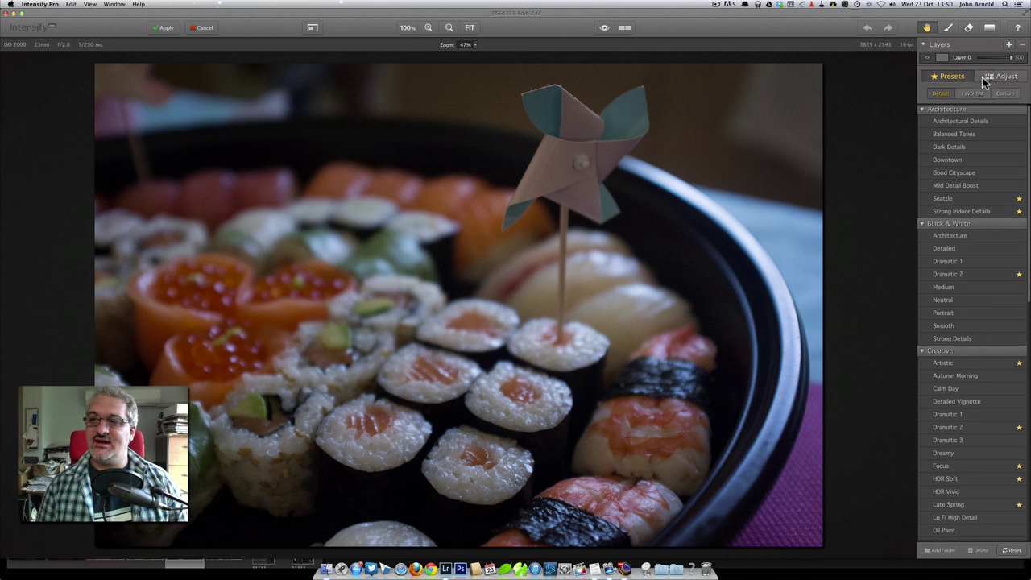
{"action": "left_click", "coordinate": [986, 78]}
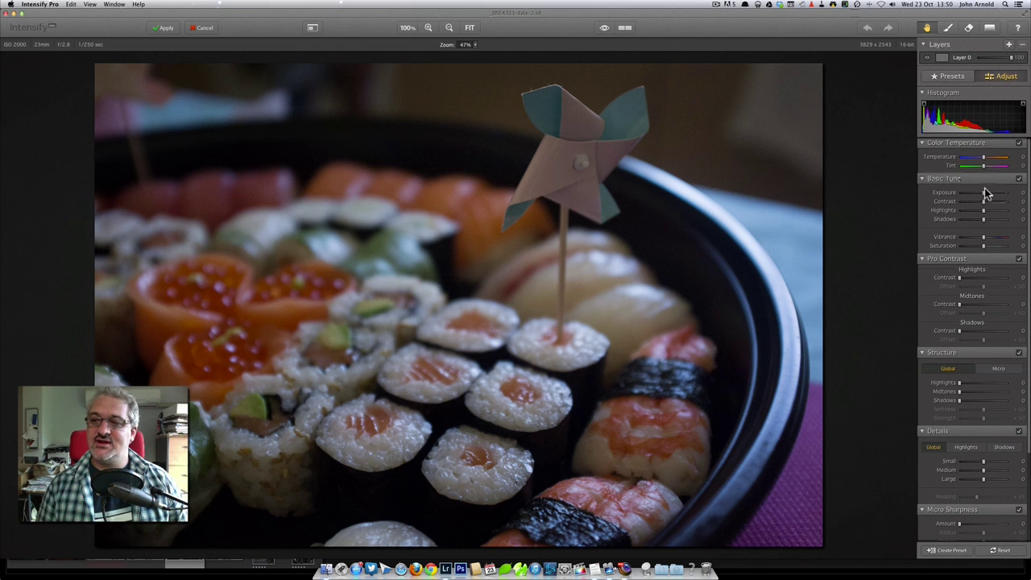
{"action": "left_click_drag", "start_coordinate": [982, 191], "coordinate": [989, 191]}
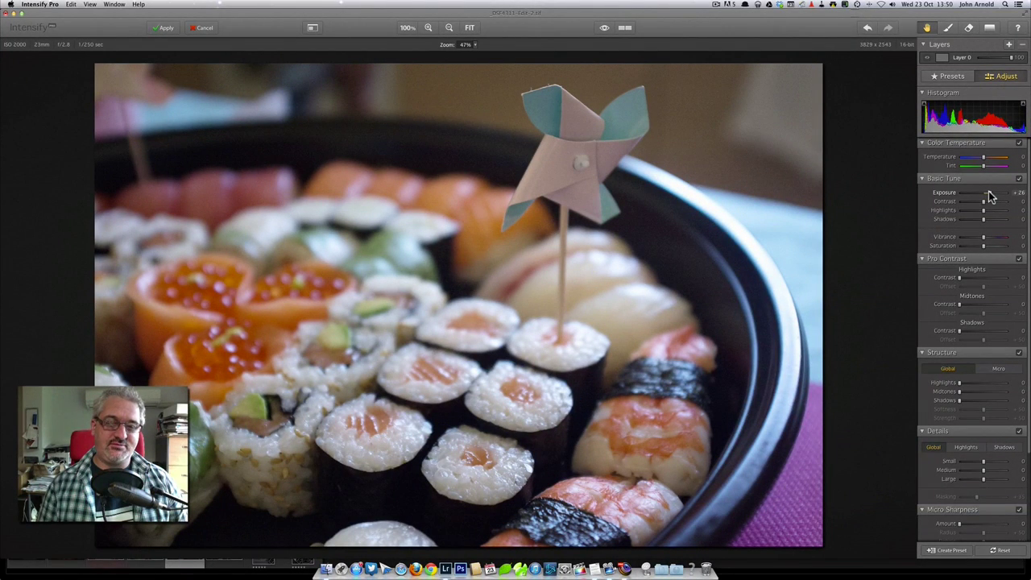
Paint the +26 exposure boost onto the sushi with a Brush enlarged to about 400
{"action": "left_click", "coordinate": [951, 29]}
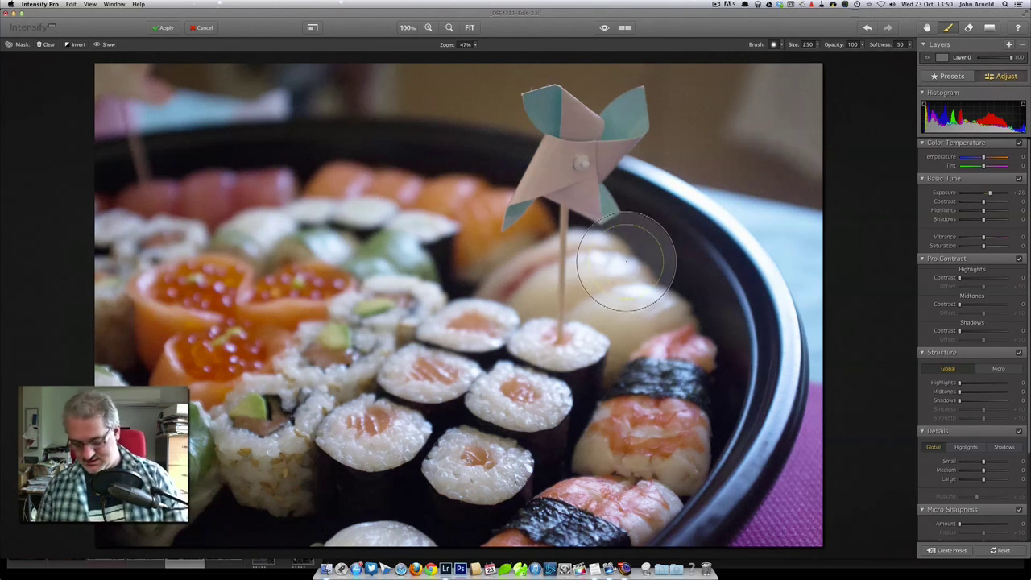
{"action": "key", "text": "]"}
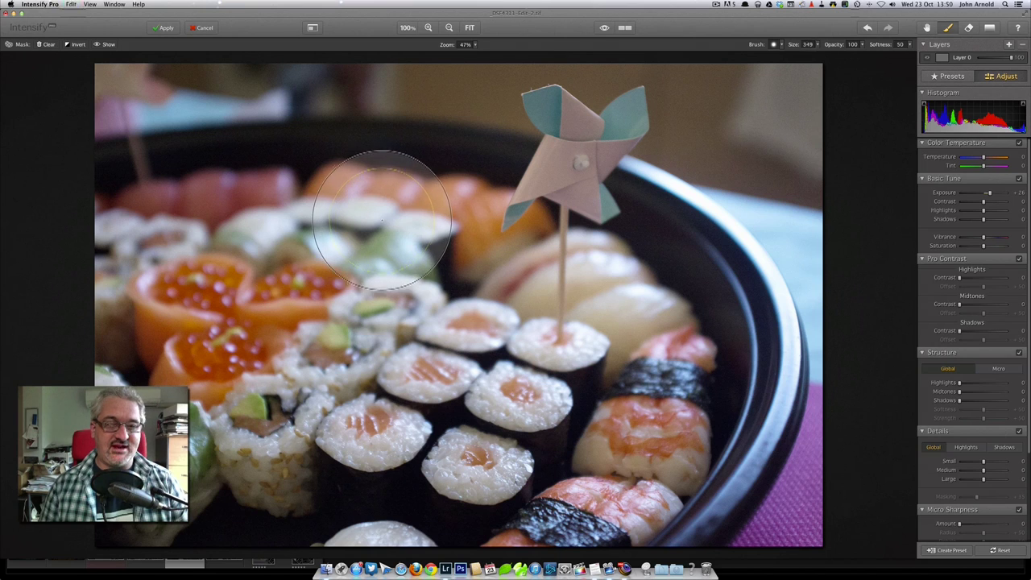
{"action": "key", "text": "]"}
{"action": "key", "text": "]"}
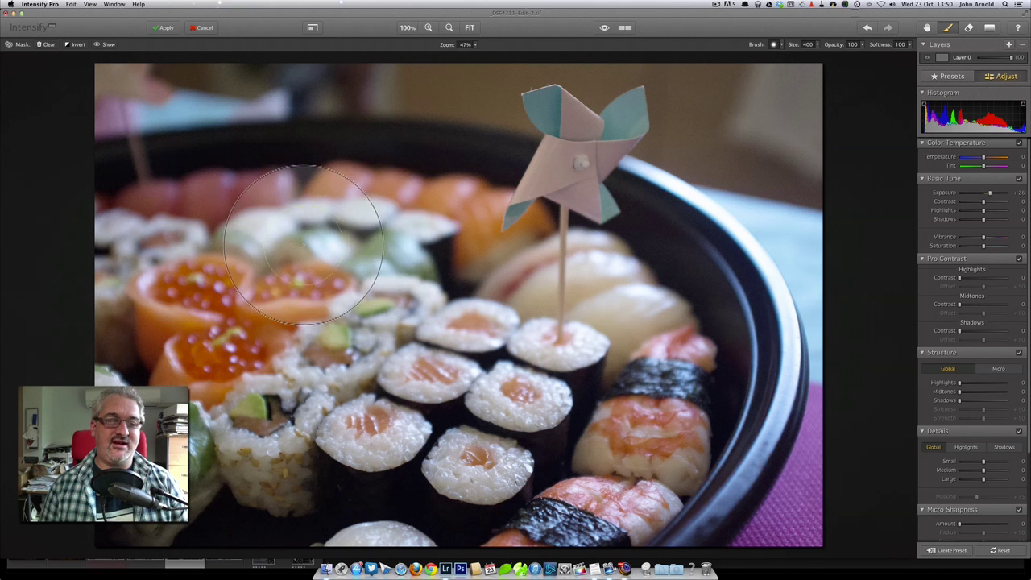
{"action": "mouse_move", "coordinate": [138, 216]}
{"action": "left_mouse_down"}
{"action": "mouse_move", "coordinate": [138, 226]}
{"action": "mouse_move", "coordinate": [370, 230]}
{"action": "mouse_move", "coordinate": [460, 196]}
{"action": "mouse_move", "coordinate": [580, 298]}
{"action": "mouse_move", "coordinate": [640, 380]}
{"action": "mouse_move", "coordinate": [551, 487]}
{"action": "mouse_move", "coordinate": [419, 503]}
{"action": "mouse_move", "coordinate": [266, 500]}
{"action": "mouse_move", "coordinate": [153, 347]}
{"action": "mouse_move", "coordinate": [149, 274]}
{"action": "left_mouse_up"}
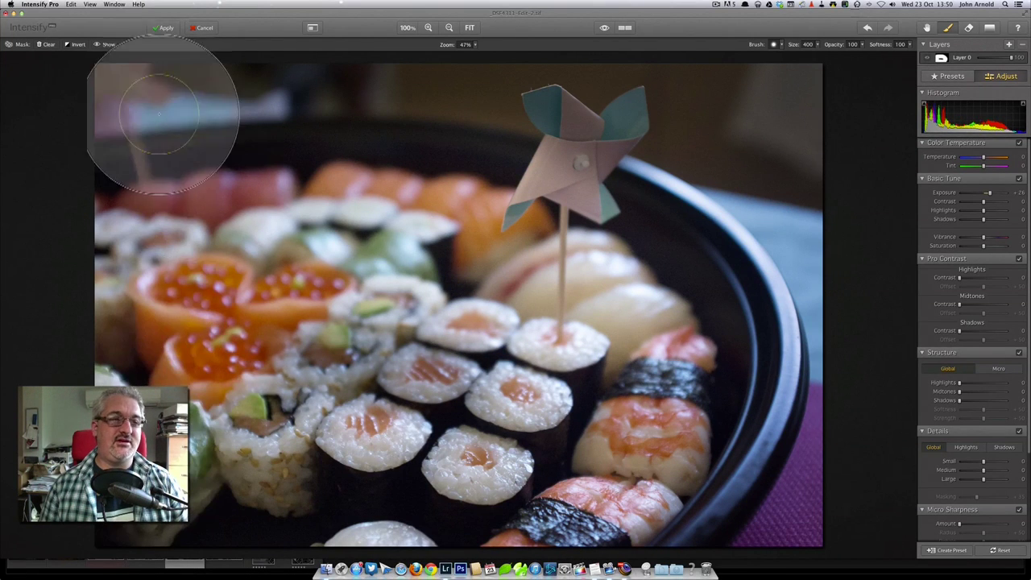
Show the red mask, fill the missed bowl centre, and erase the mask from the pinwheel and background
{"action": "left_click", "coordinate": [105, 45]}
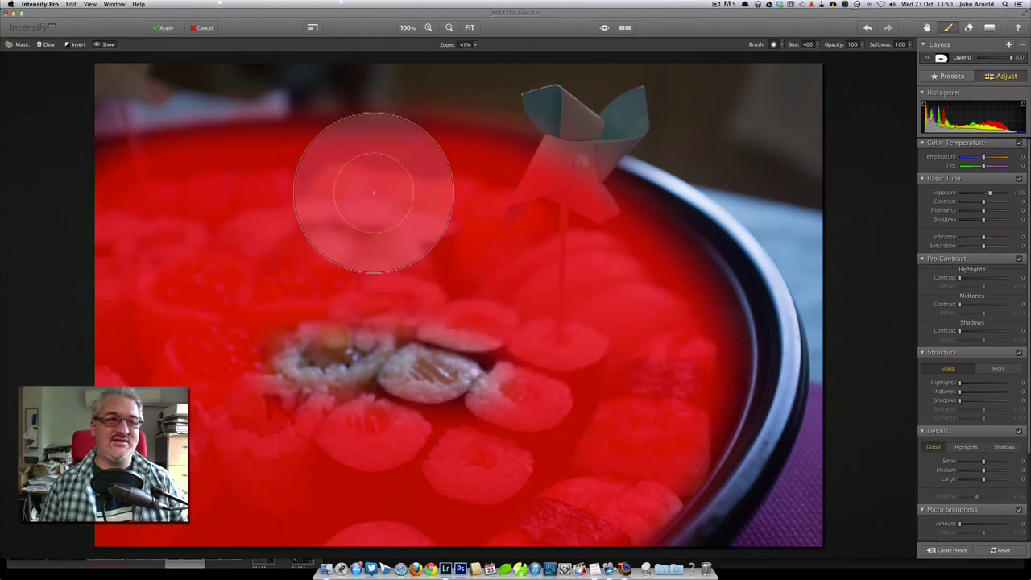
{"action": "mouse_move", "coordinate": [207, 426]}
{"action": "left_mouse_down"}
{"action": "mouse_move", "coordinate": [295, 370]}
{"action": "mouse_move", "coordinate": [538, 365]}
{"action": "mouse_move", "coordinate": [396, 365]}
{"action": "mouse_move", "coordinate": [500, 379]}
{"action": "left_mouse_up"}
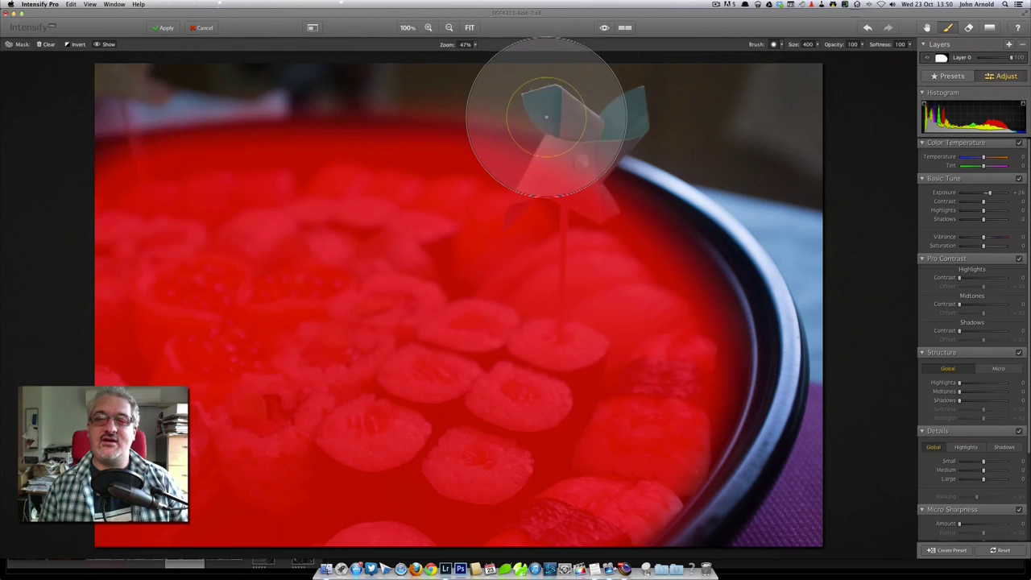
{"action": "left_click", "coordinate": [971, 29]}
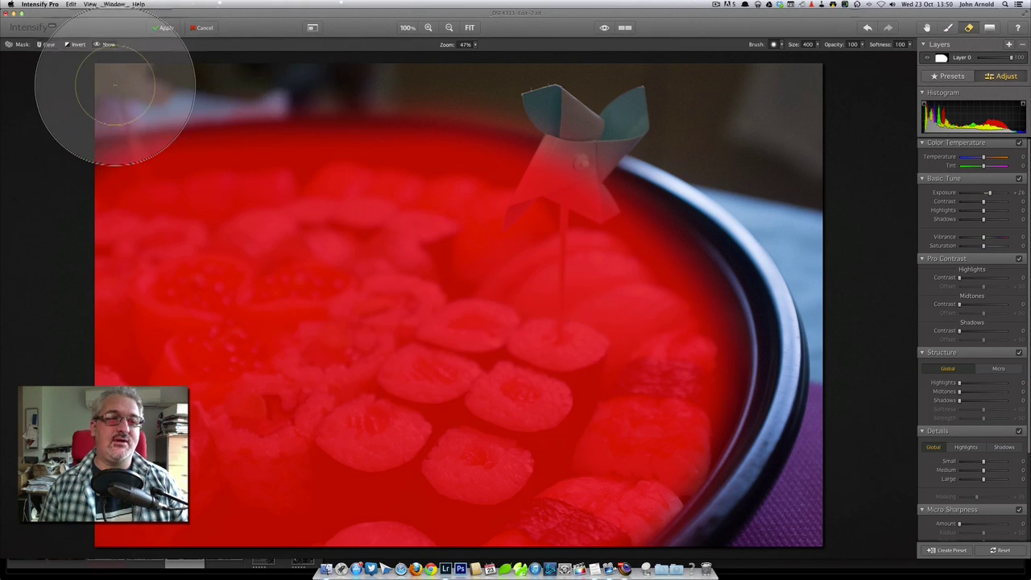
{"action": "mouse_move", "coordinate": [153, 72]}
{"action": "left_mouse_down"}
{"action": "mouse_move", "coordinate": [294, 58]}
{"action": "mouse_move", "coordinate": [511, 81]}
{"action": "mouse_move", "coordinate": [609, 129]}
{"action": "mouse_move", "coordinate": [621, 120]}
{"action": "mouse_move", "coordinate": [719, 173]}
{"action": "mouse_move", "coordinate": [798, 295]}
{"action": "left_mouse_up"}
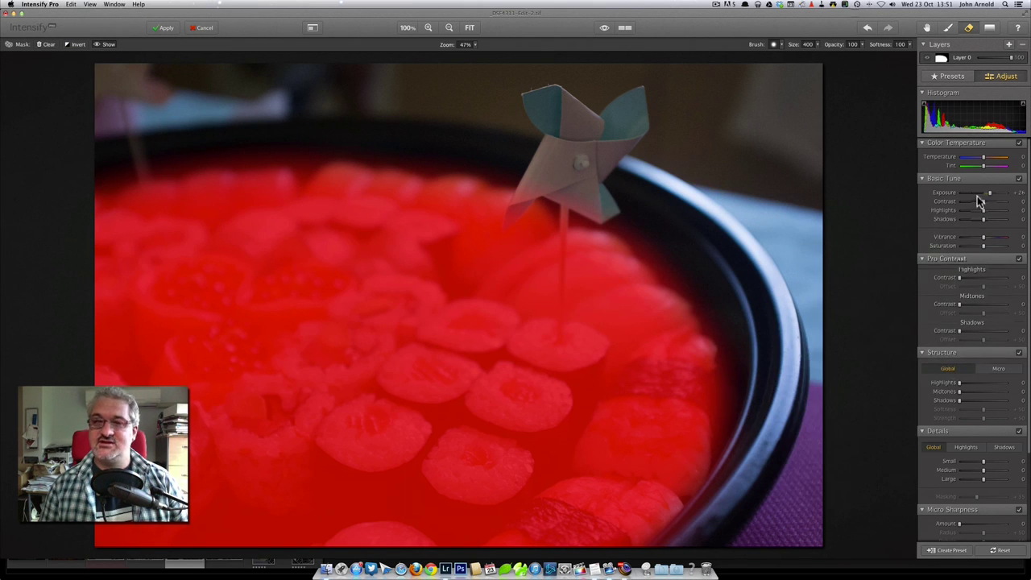
Set the masked sushi's Exposure to +31, boost Saturation, and add adjustment Layer 1
{"action": "left_click", "coordinate": [101, 46]}
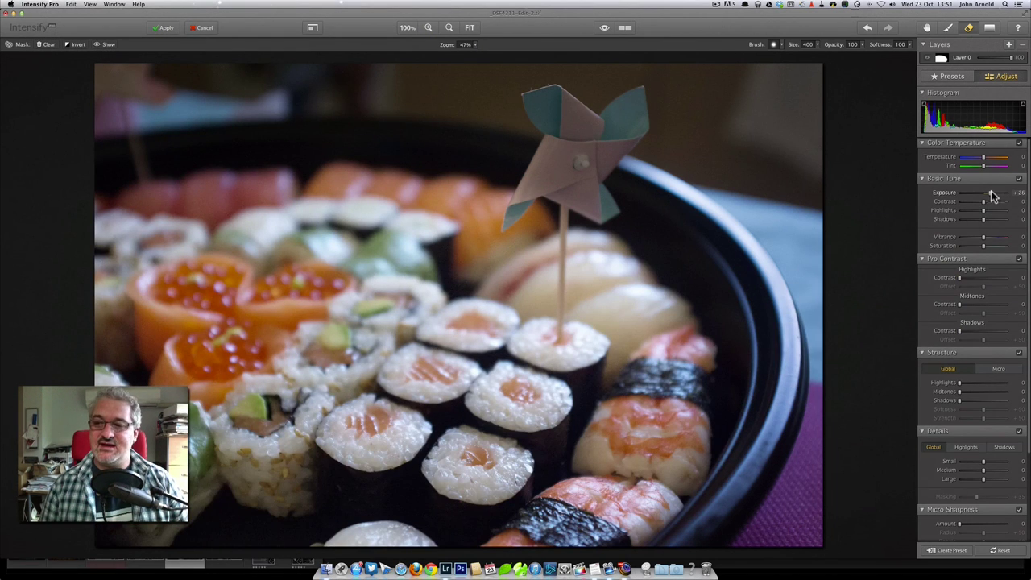
{"action": "left_click_drag", "start_coordinate": [996, 198], "coordinate": [993, 198]}
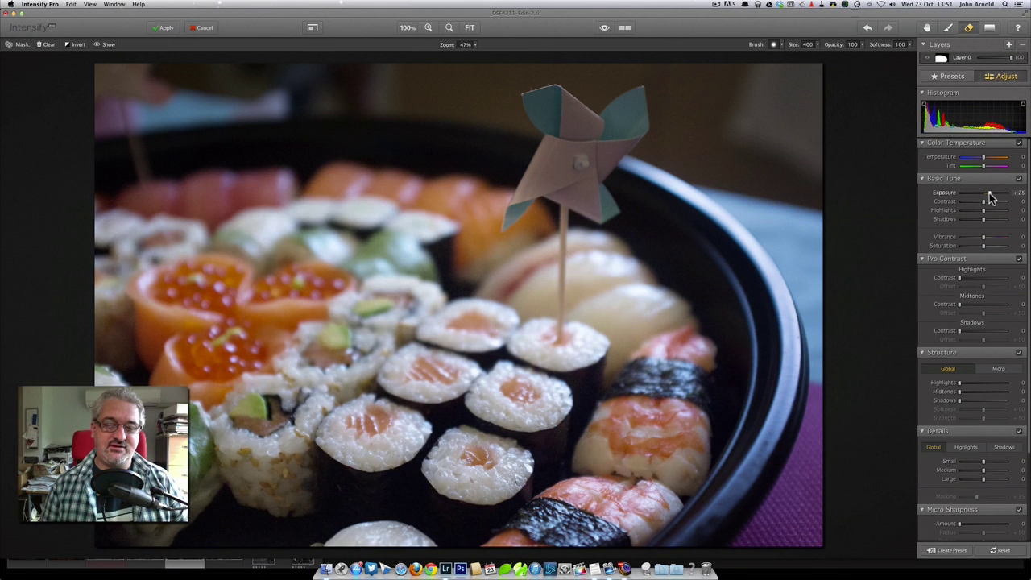
{"action": "left_click_drag", "start_coordinate": [990, 193], "coordinate": [992, 193]}
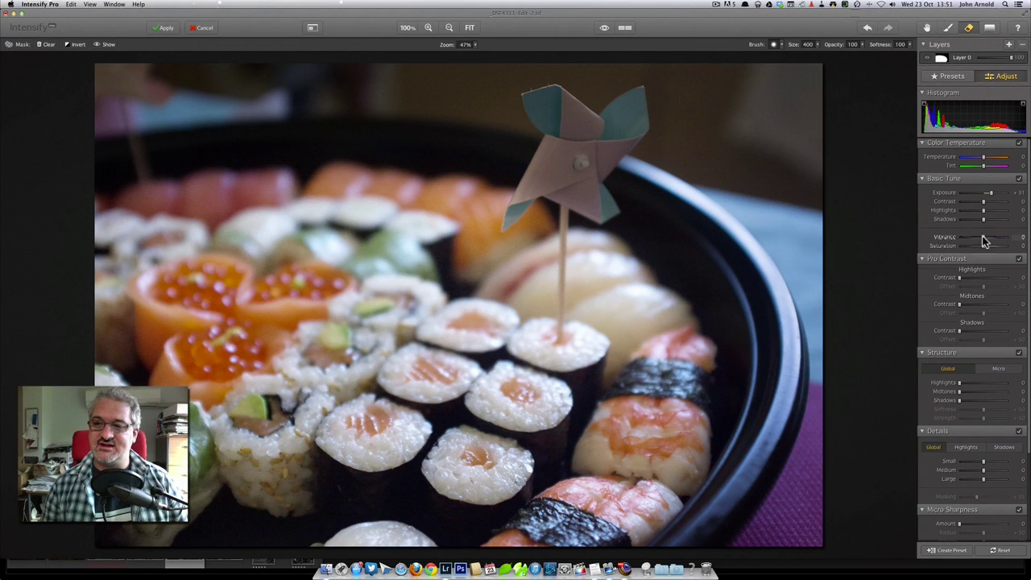
{"action": "left_click_drag", "start_coordinate": [984, 246], "coordinate": [990, 245]}
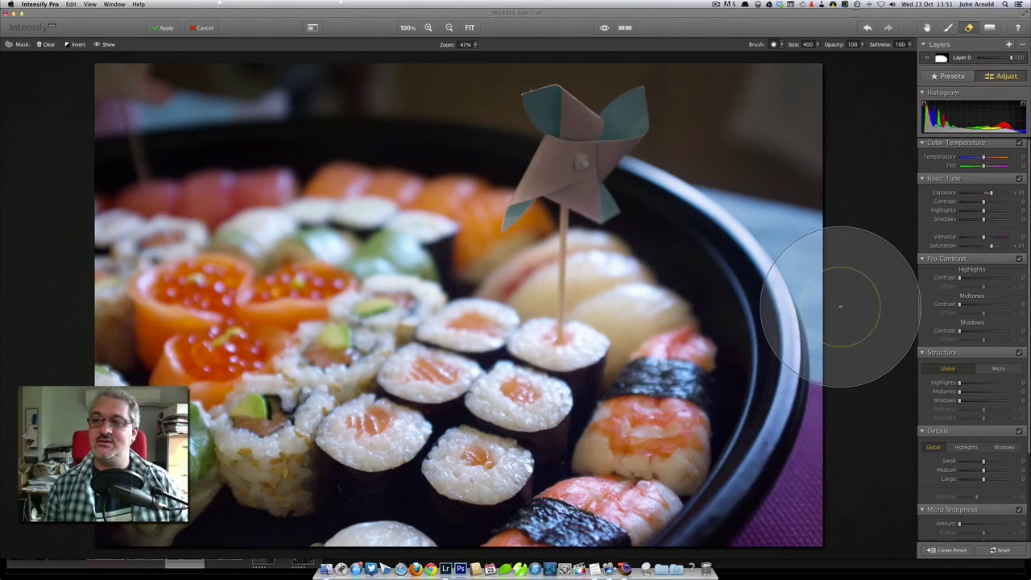
{"action": "left_click", "coordinate": [1011, 44]}
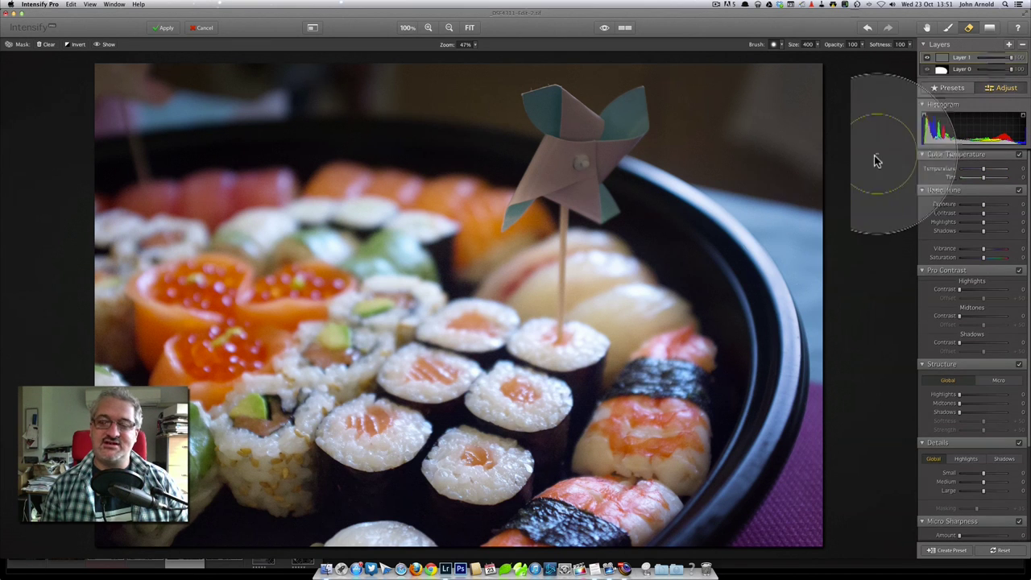
View the photo at 100% on the maki rolls and prawn nigiri, scrolled down to Structure
{"action": "left_click", "coordinate": [408, 28]}
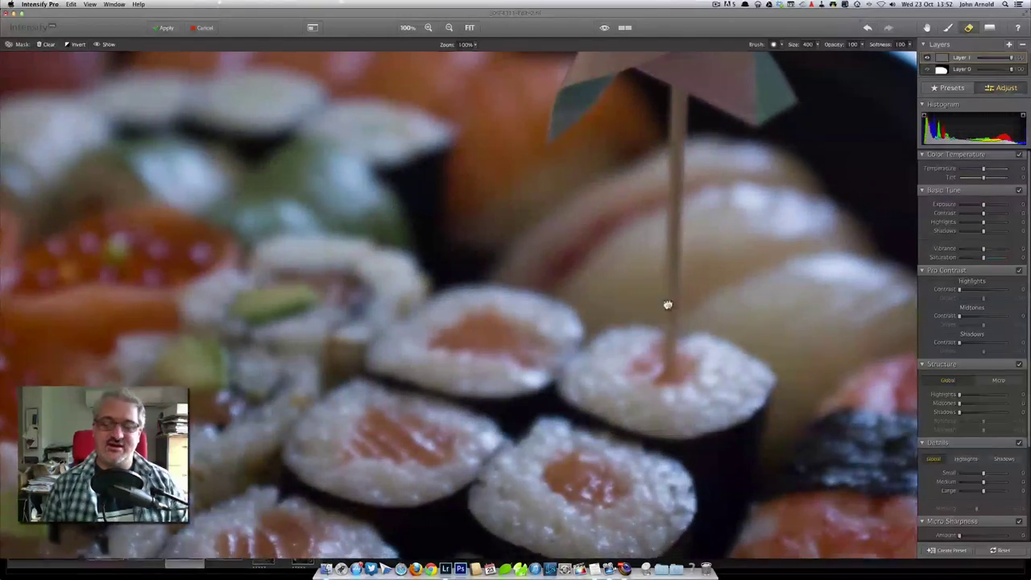
{"action": "left_click_drag", "start_coordinate": [667, 305], "coordinate": [689, 122]}
{"action": "left_click_drag", "start_coordinate": [698, 161], "coordinate": [693, 143]}
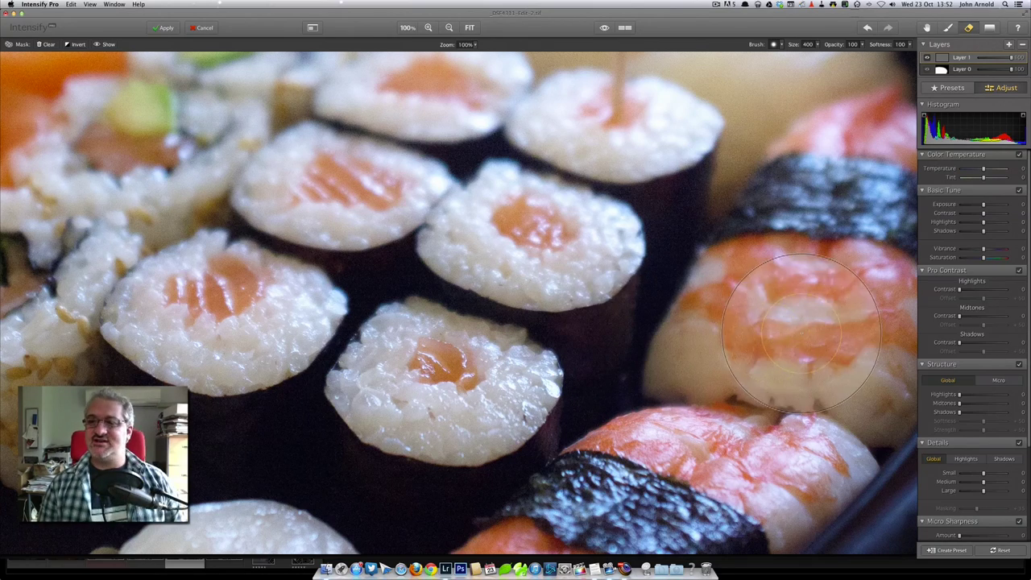
{"action": "scroll", "coordinate": [974, 383], "scroll_direction": "down", "scroll_amount": 2}
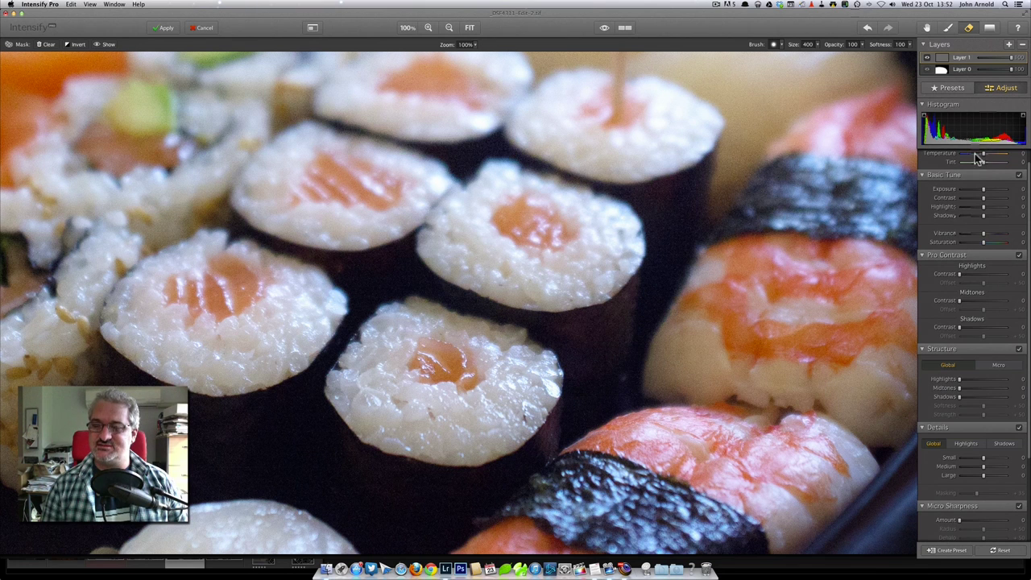
{"action": "scroll", "coordinate": [972, 420], "scroll_direction": "down", "scroll_amount": 5}
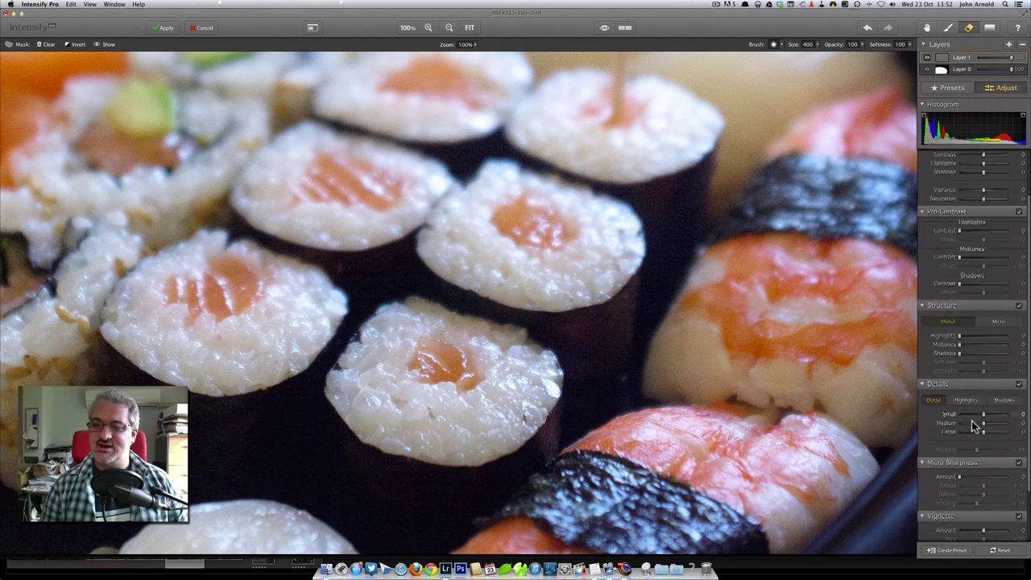
Set Structure Highlights to +100, comparing with the effect off and on, leaving it enabled
{"action": "left_click", "coordinate": [949, 319]}
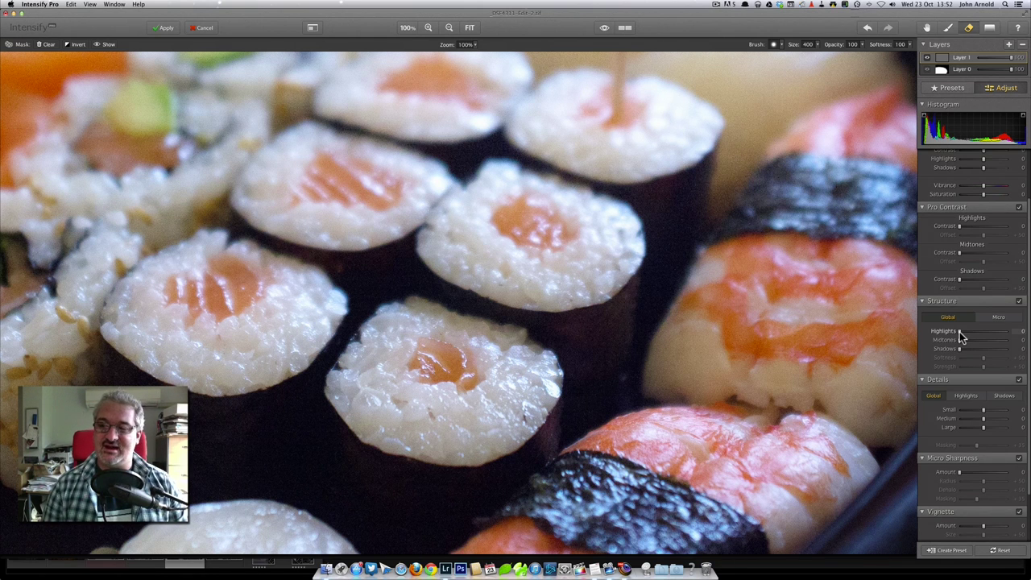
{"action": "left_click_drag", "start_coordinate": [959, 333], "coordinate": [1012, 335]}
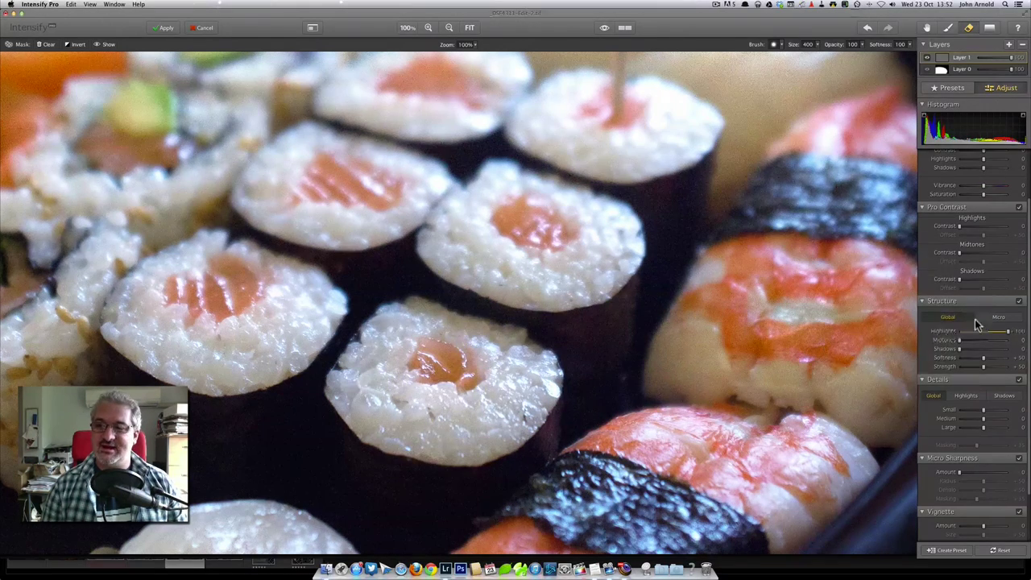
{"action": "left_click", "coordinate": [1020, 302]}
{"action": "left_click", "coordinate": [1020, 302]}
{"action": "left_click", "coordinate": [1020, 302]}
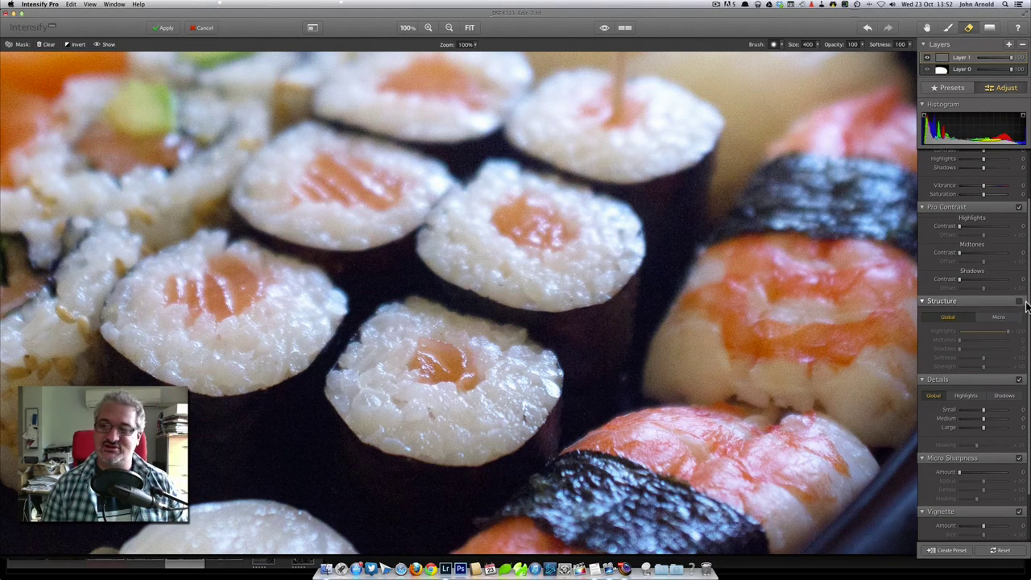
{"action": "left_click", "coordinate": [1020, 301]}
{"action": "left_click", "coordinate": [1020, 301]}
{"action": "left_click", "coordinate": [1020, 302]}
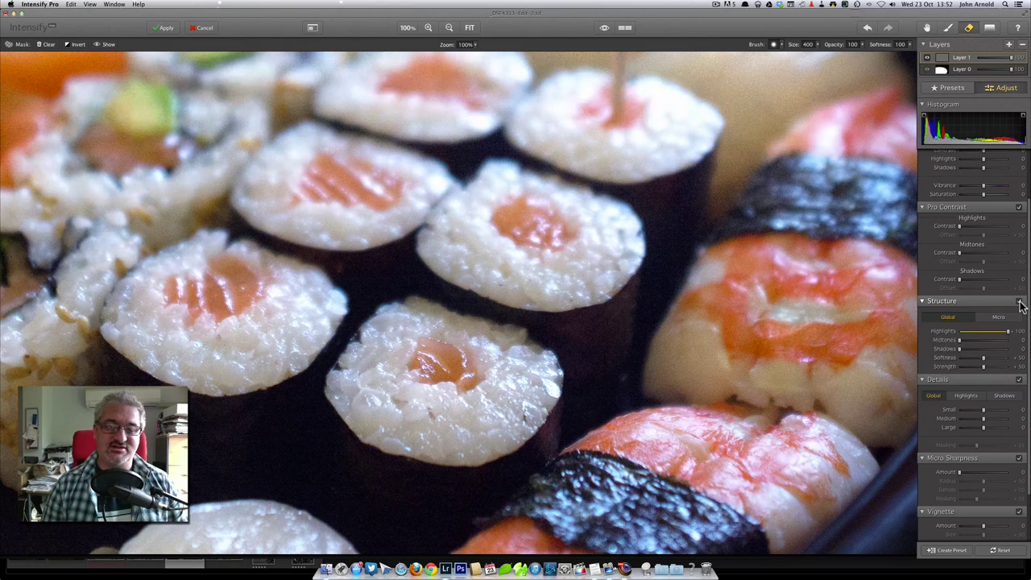
{"action": "left_click", "coordinate": [1020, 301]}
{"action": "left_click", "coordinate": [1020, 301]}
{"action": "left_click", "coordinate": [1020, 301]}
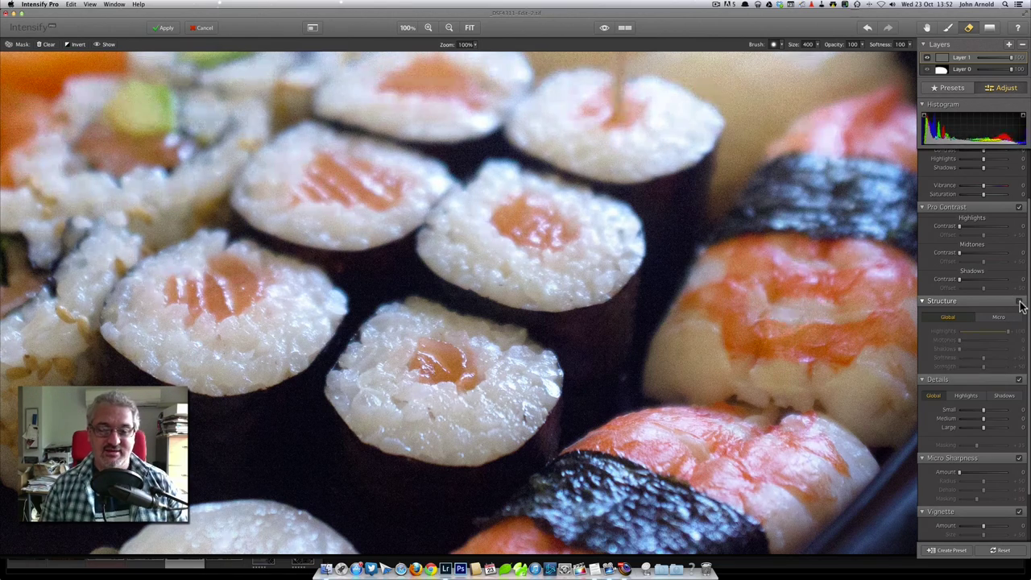
{"action": "left_click", "coordinate": [1020, 302]}
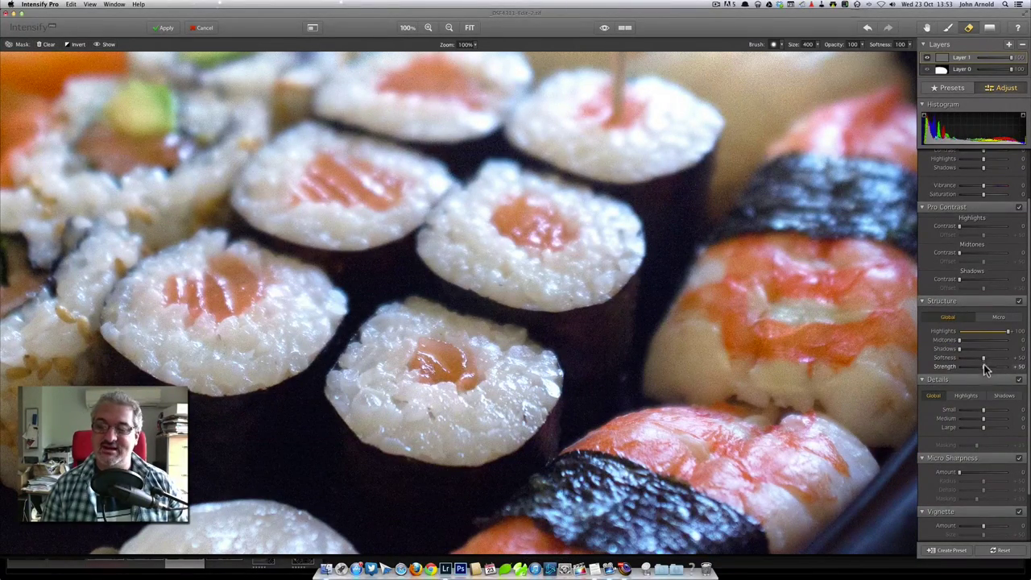
Settle Structure Softness at about +26 and Strength about +44, keeping Highlights at +100
{"action": "left_click_drag", "start_coordinate": [983, 364], "coordinate": [991, 367]}
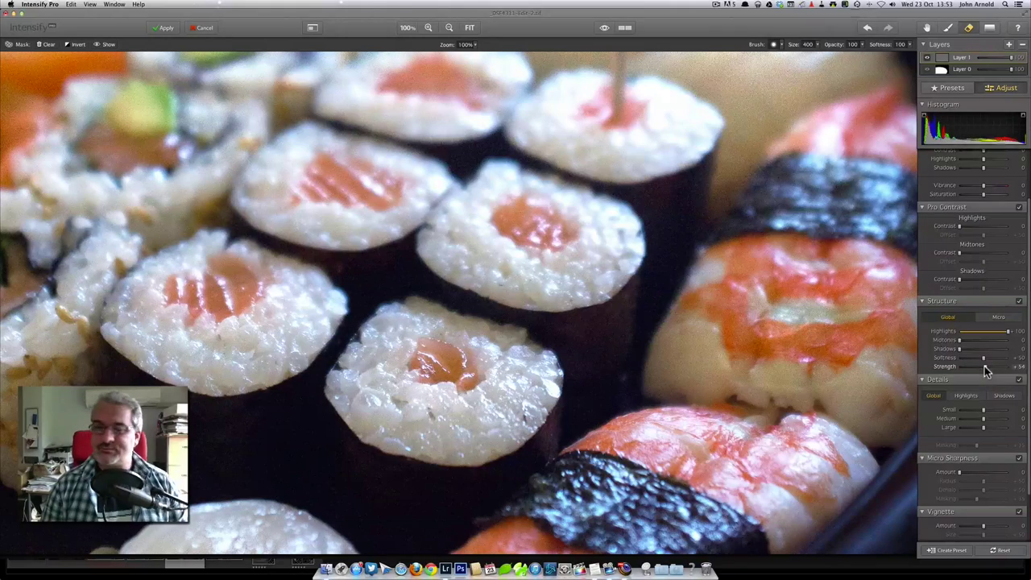
{"action": "left_click_drag", "start_coordinate": [983, 359], "coordinate": [979, 360]}
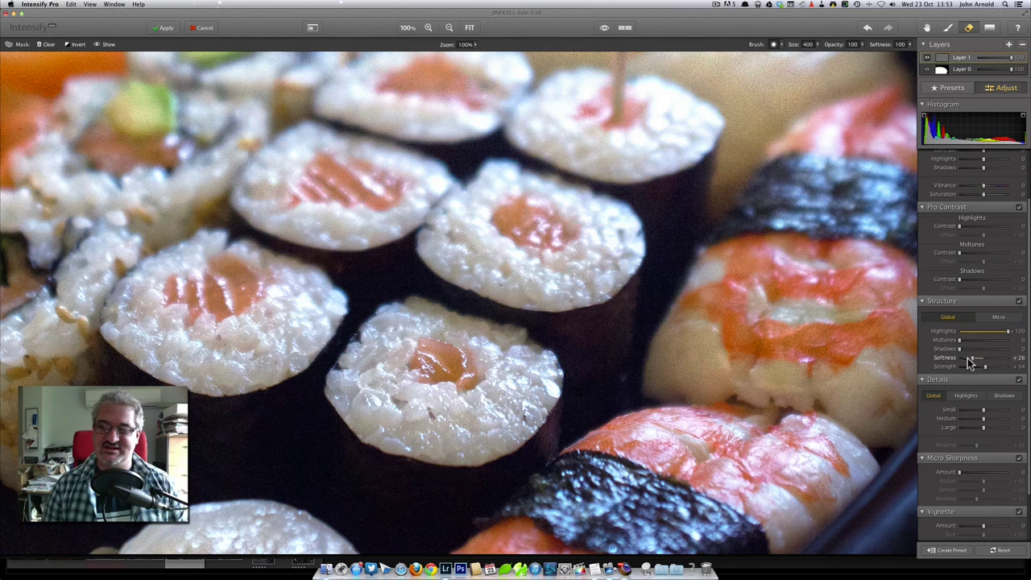
{"action": "left_click_drag", "start_coordinate": [967, 358], "coordinate": [977, 360]}
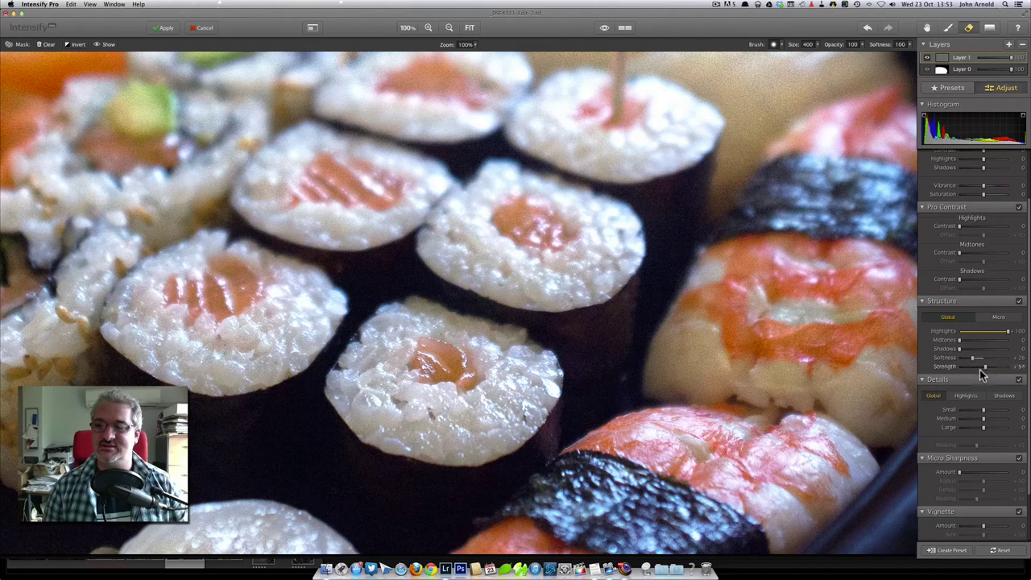
{"action": "mouse_move", "coordinate": [986, 367]}
{"action": "left_mouse_down"}
{"action": "mouse_move", "coordinate": [996, 367]}
{"action": "mouse_move", "coordinate": [978, 367]}
{"action": "left_mouse_up"}
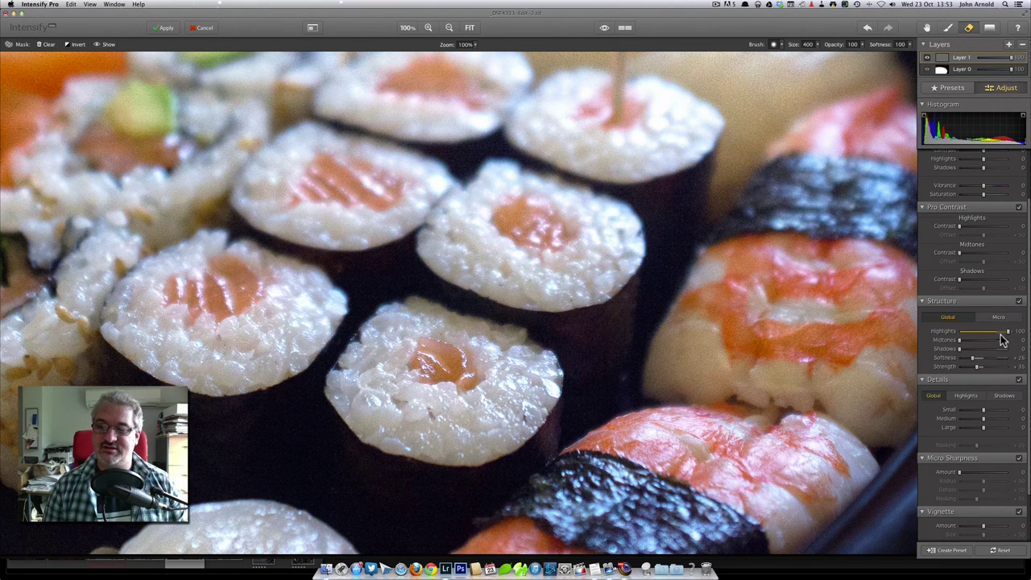
{"action": "left_click_drag", "start_coordinate": [978, 366], "coordinate": [984, 368]}
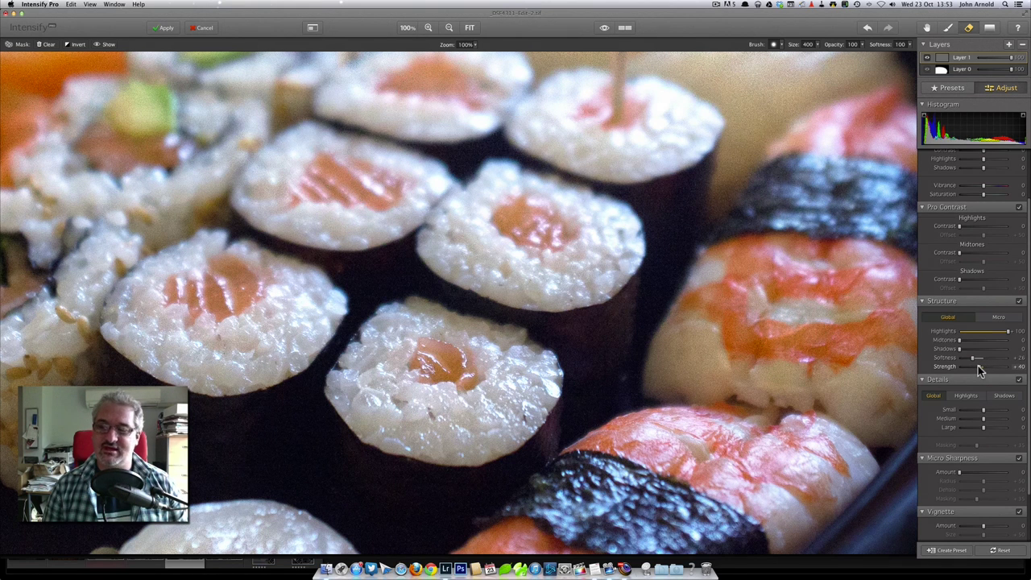
{"action": "left_click_drag", "start_coordinate": [980, 369], "coordinate": [995, 336]}
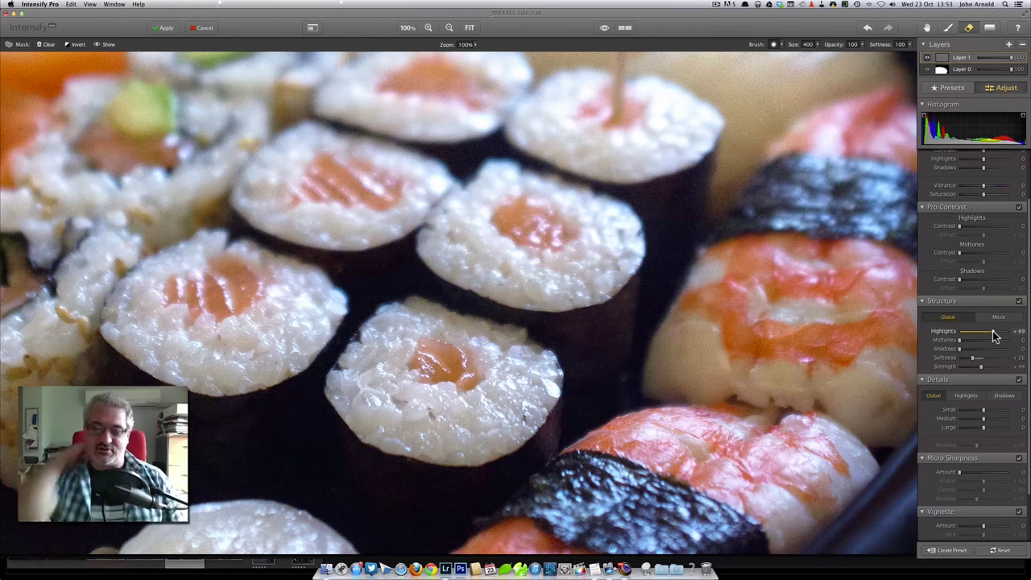
{"action": "left_click_drag", "start_coordinate": [995, 337], "coordinate": [1018, 339]}
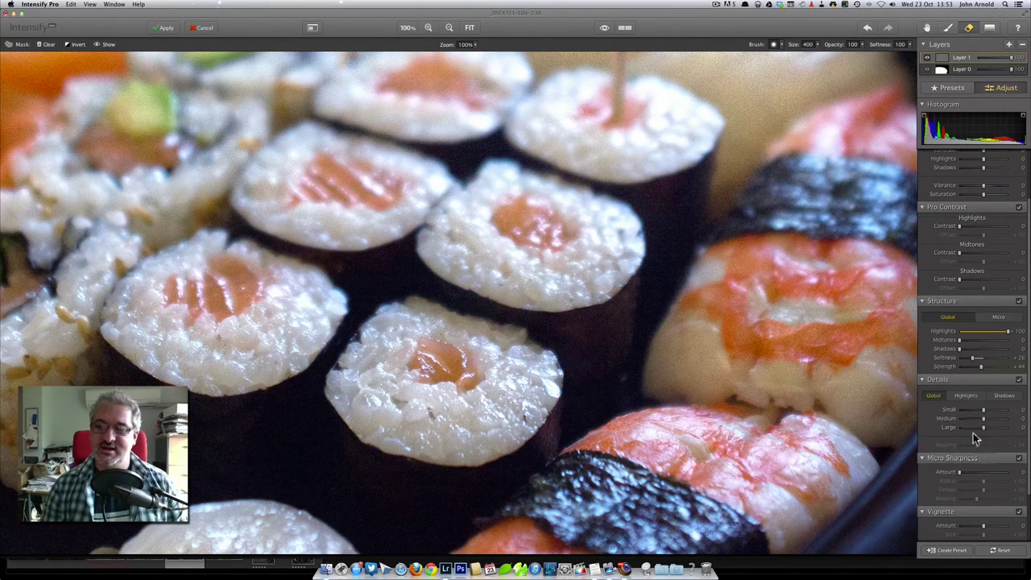
{"action": "left_click", "coordinate": [1020, 301]}
{"action": "left_click", "coordinate": [1020, 302]}
{"action": "left_click", "coordinate": [1020, 302]}
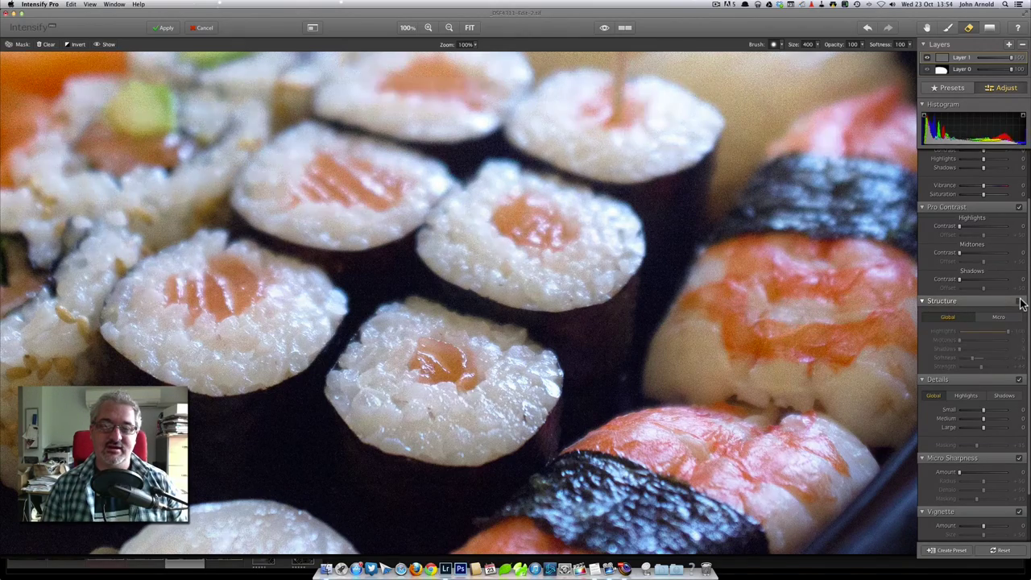
{"action": "left_click", "coordinate": [1021, 301]}
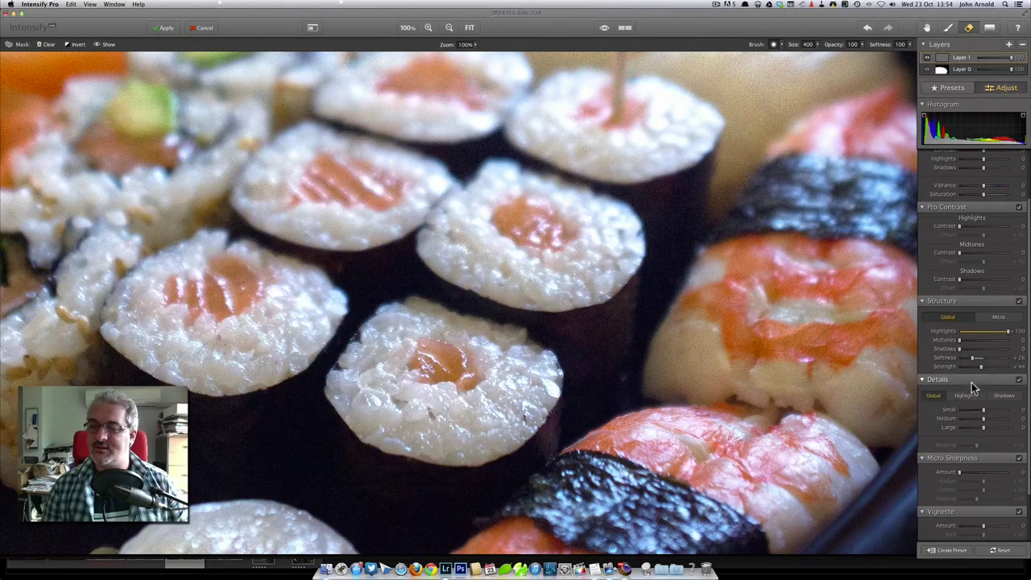
Raise the Details Medium sharpening and brush it over the nori
{"action": "scroll", "coordinate": [987, 400], "scroll_direction": "down", "scroll_amount": 2}
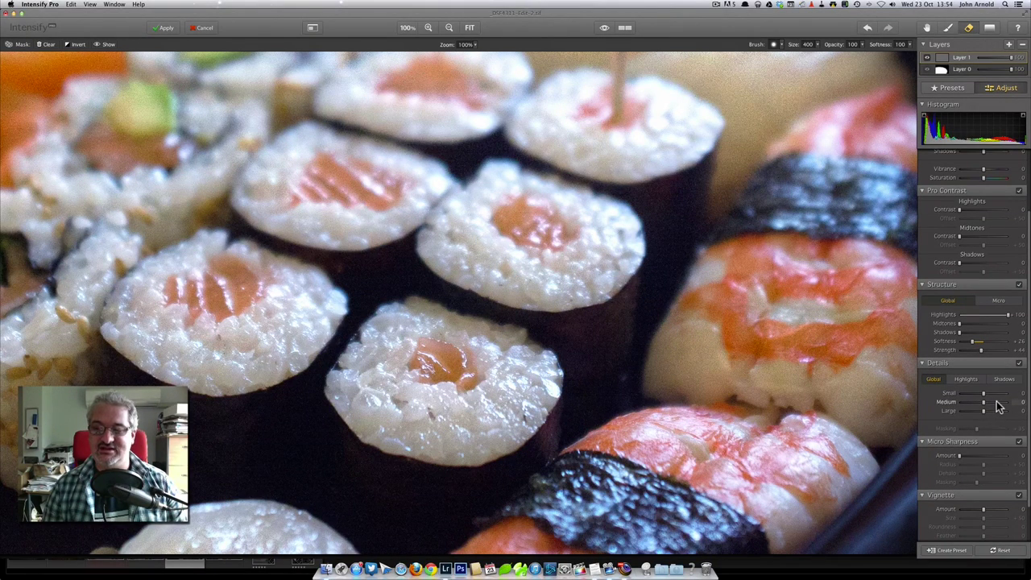
{"action": "left_click_drag", "start_coordinate": [997, 402], "coordinate": [1010, 402]}
{"action": "left_click_drag", "start_coordinate": [673, 500], "coordinate": [636, 492]}
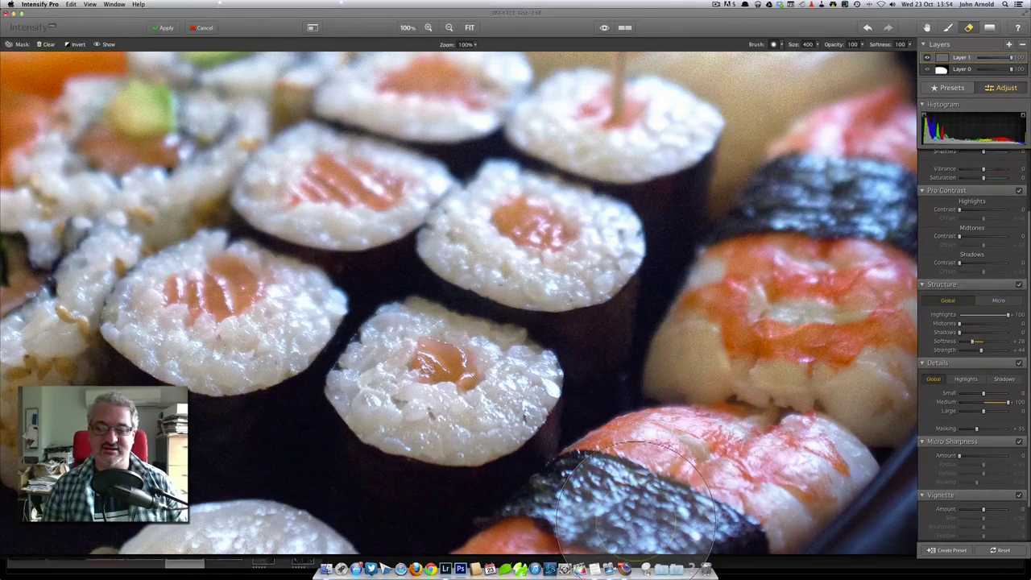
Compare with Details on and off, raise Small sharpening, and leave Details enabled
{"action": "left_click", "coordinate": [1020, 364]}
{"action": "left_click", "coordinate": [1020, 363]}
{"action": "left_click", "coordinate": [1020, 363]}
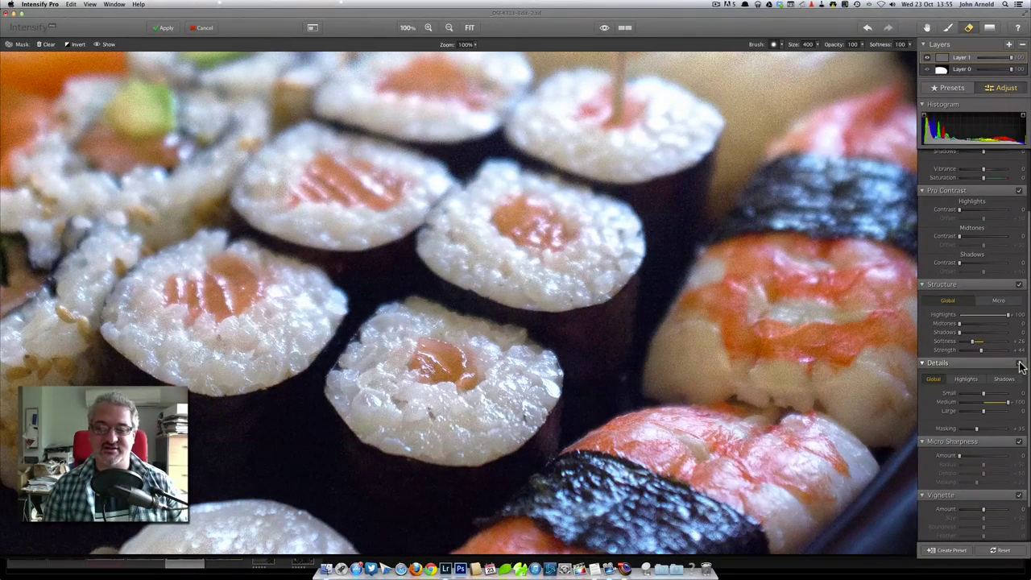
{"action": "left_click", "coordinate": [1020, 363]}
{"action": "left_click", "coordinate": [1021, 364]}
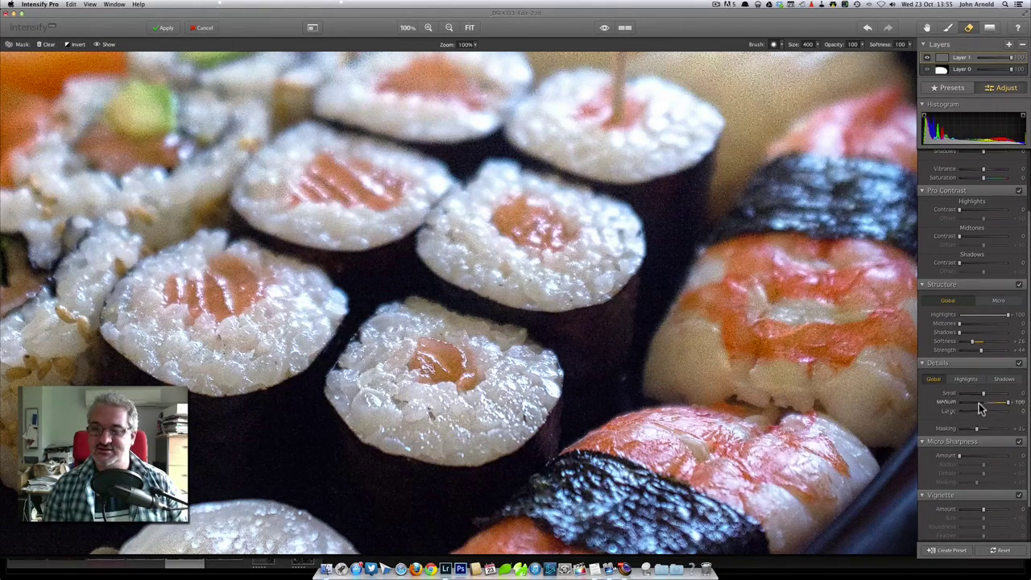
{"action": "left_click_drag", "start_coordinate": [1001, 394], "coordinate": [1010, 393]}
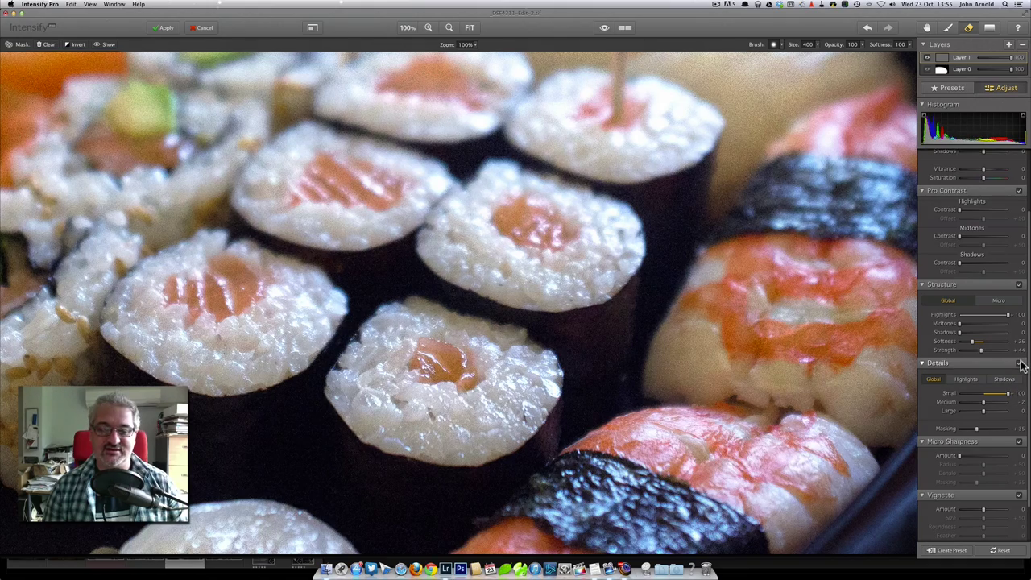
{"action": "left_click", "coordinate": [1021, 364]}
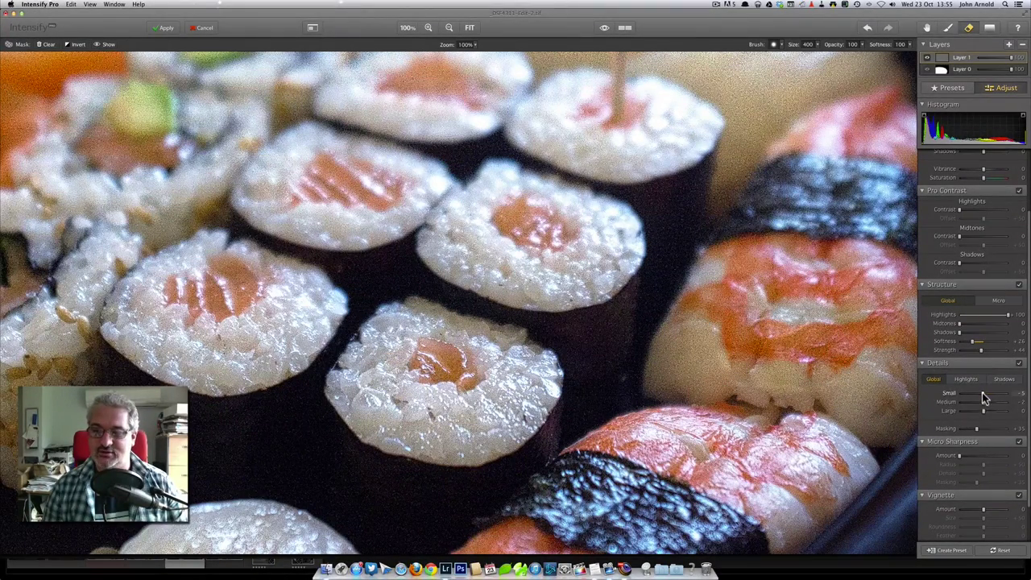
Push Large detail sharpening to +100 and toggle Details off and on to compare
{"action": "left_click_drag", "start_coordinate": [983, 411], "coordinate": [1017, 411]}
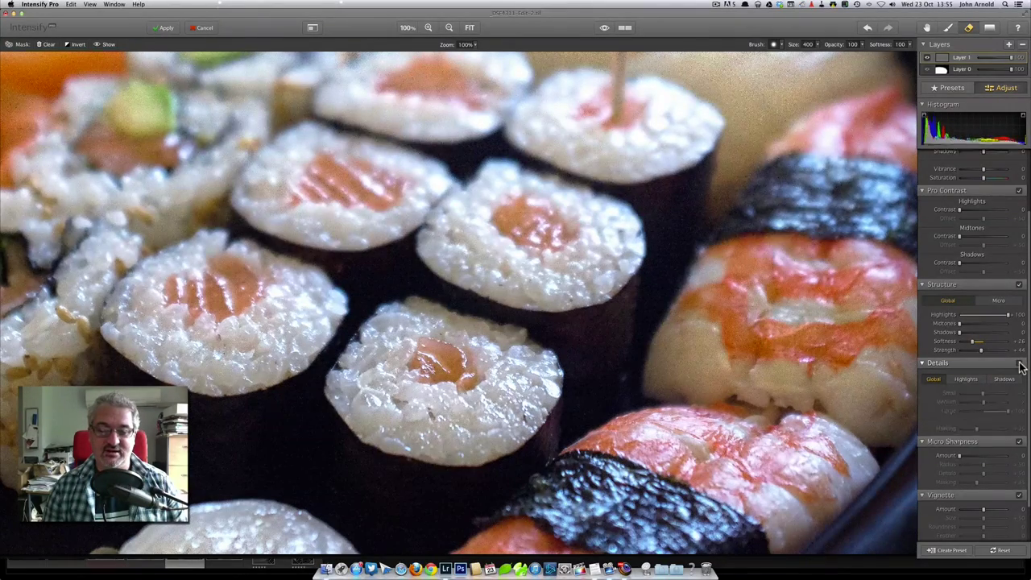
{"action": "left_click", "coordinate": [1020, 366]}
{"action": "left_click", "coordinate": [1020, 366]}
{"action": "left_click", "coordinate": [1021, 366]}
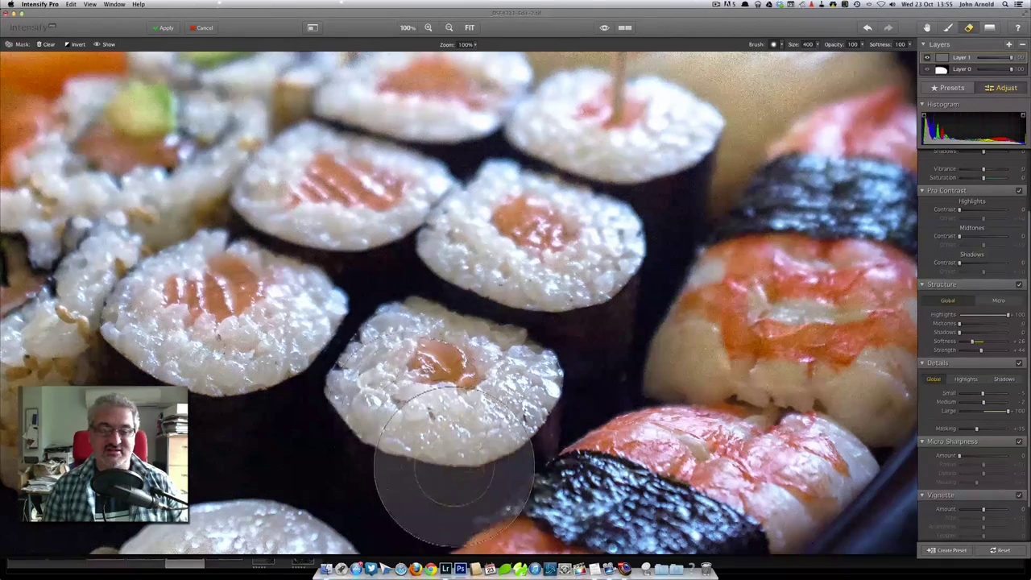
Lower Large sharpening to about 36, raise Medium, and toggle Details repeatedly to compare
{"action": "left_click", "coordinate": [992, 414]}
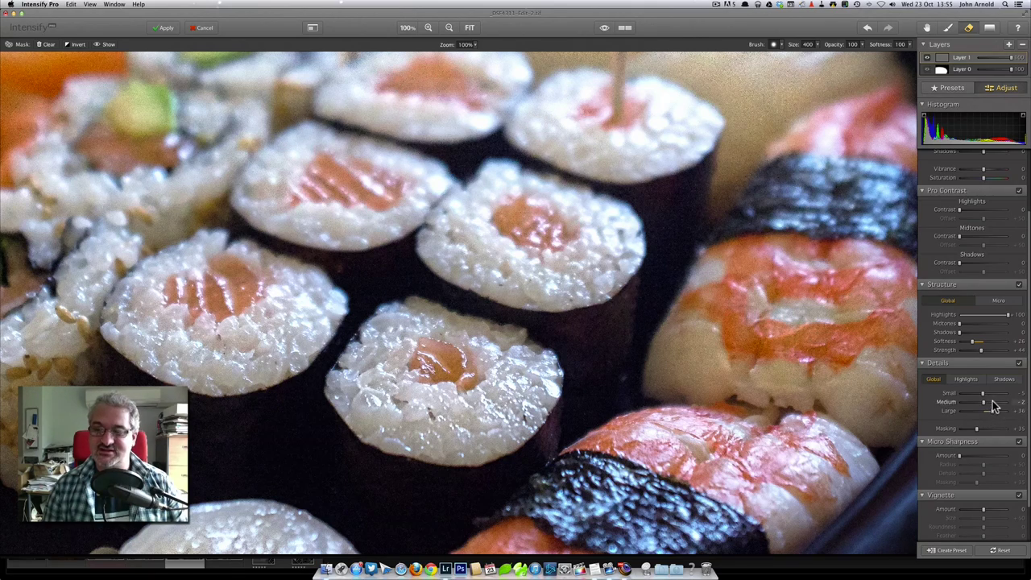
{"action": "left_click", "coordinate": [992, 402]}
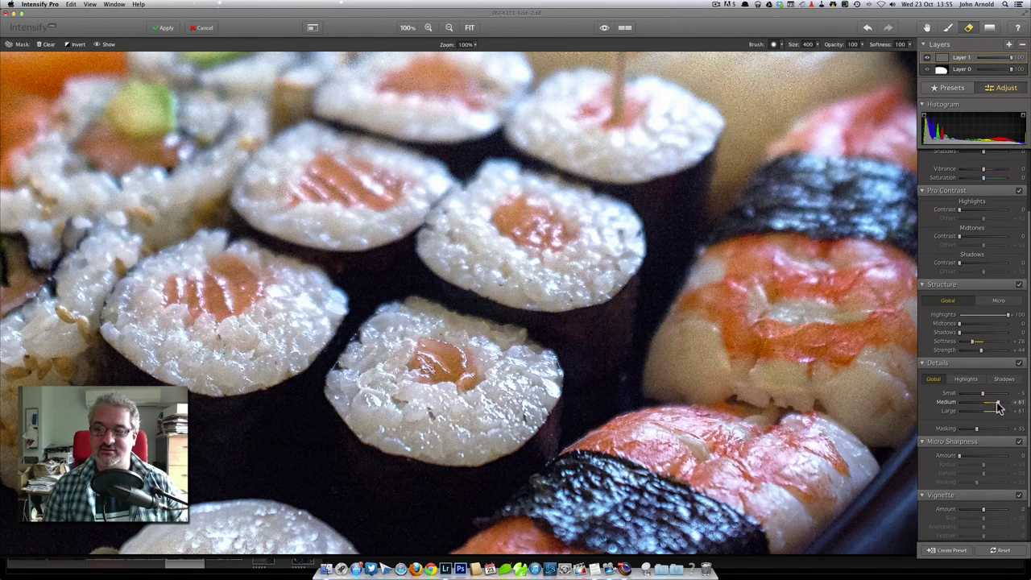
{"action": "left_click", "coordinate": [1019, 363]}
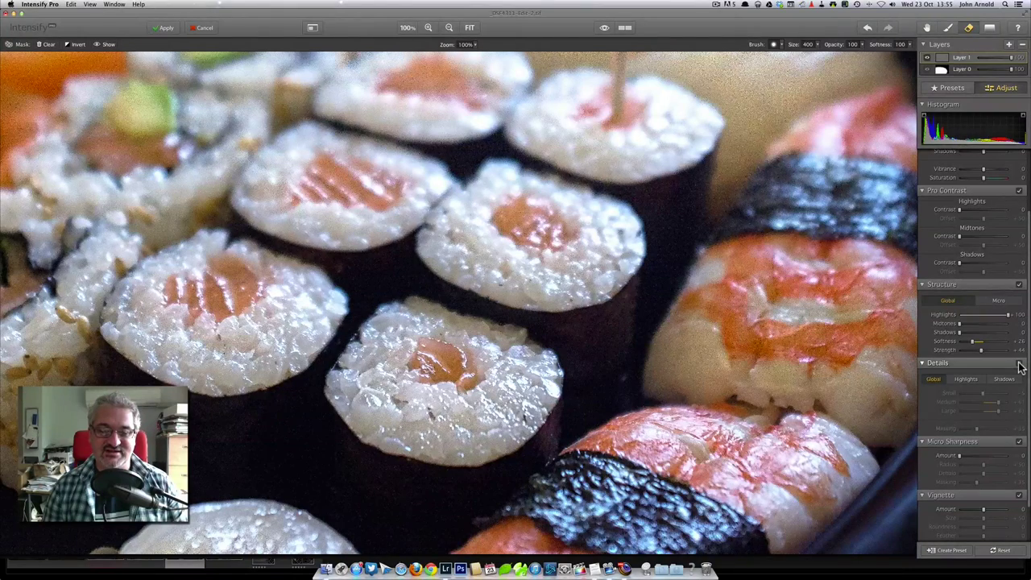
{"action": "left_click", "coordinate": [1019, 363]}
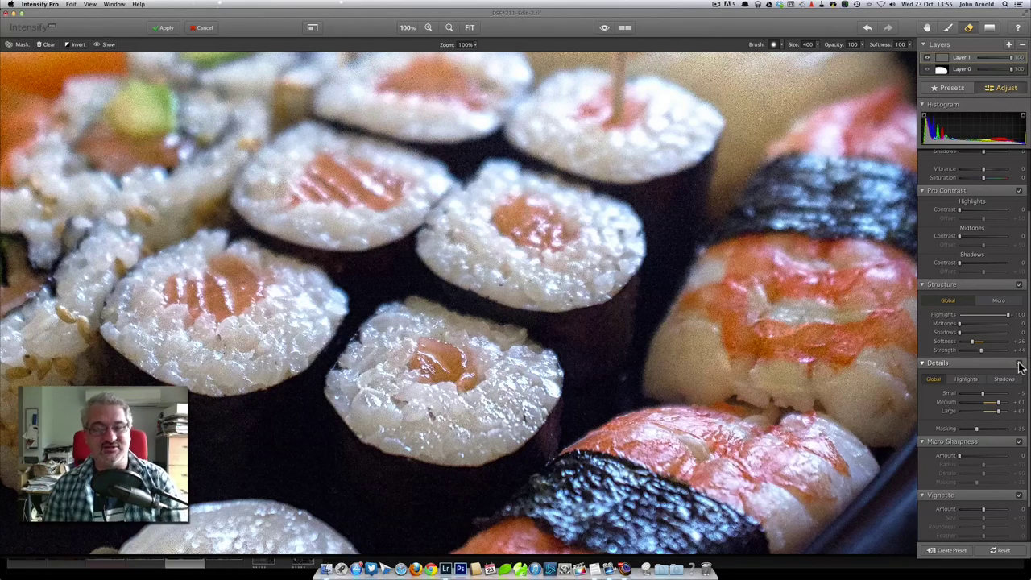
{"action": "left_click", "coordinate": [1020, 363]}
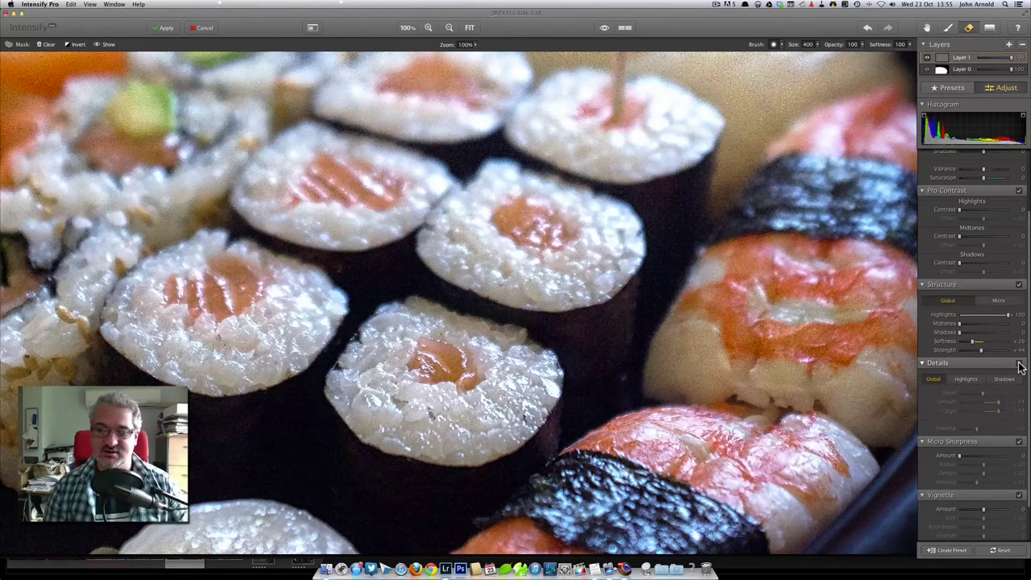
{"action": "left_click", "coordinate": [1019, 364]}
{"action": "left_click", "coordinate": [1020, 363]}
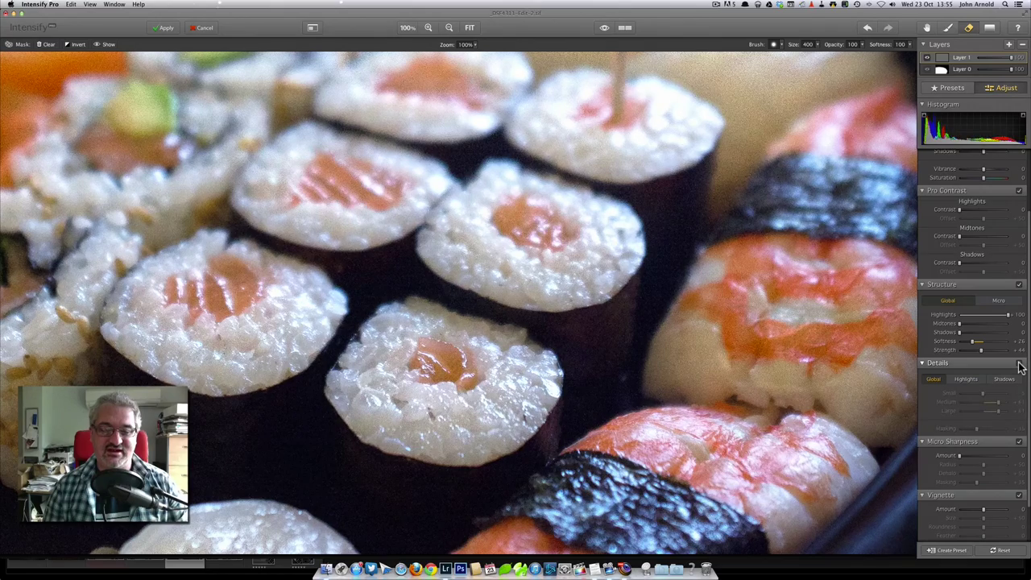
{"action": "left_click", "coordinate": [1020, 363]}
{"action": "left_click", "coordinate": [1019, 364]}
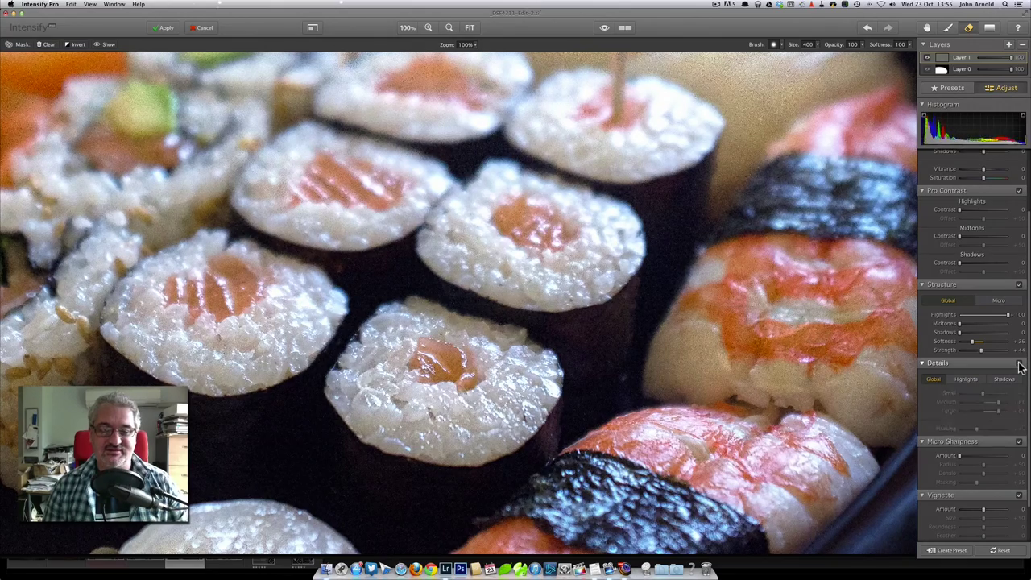
{"action": "left_click", "coordinate": [1020, 364]}
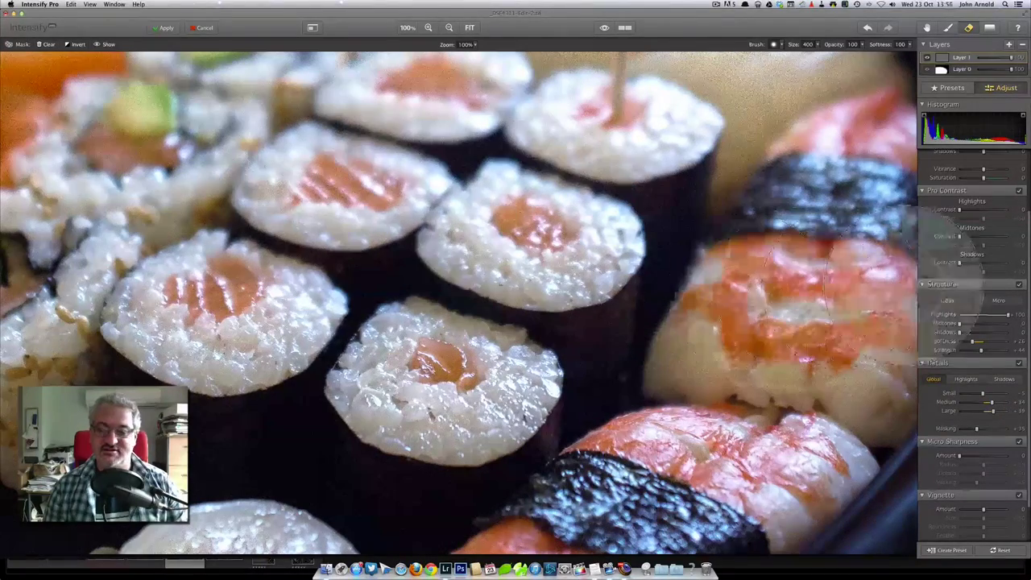
Toggle Details sharpening off and on to compare, then fit the whole photo in the window
{"action": "left_click", "coordinate": [1022, 367]}
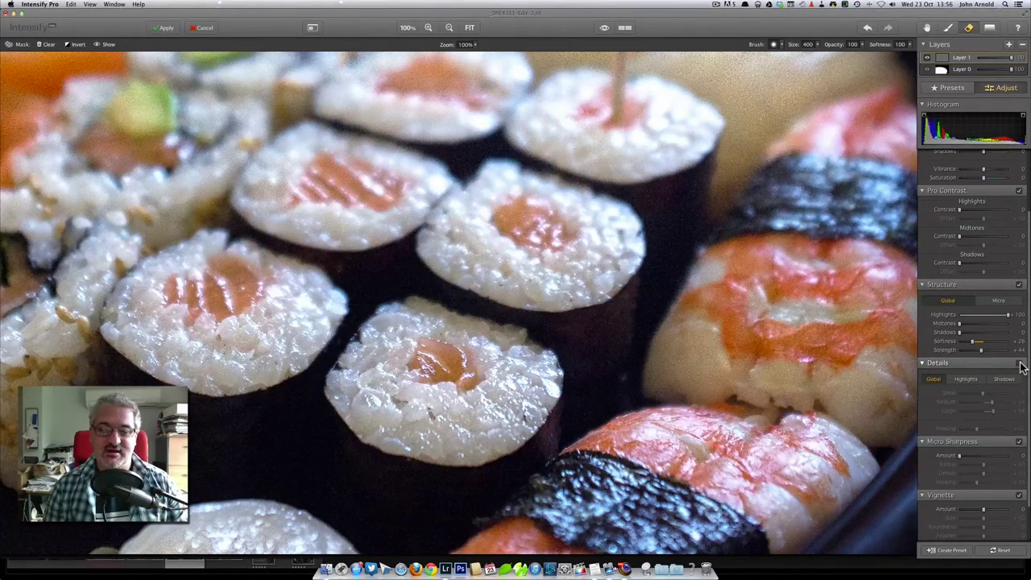
{"action": "left_click", "coordinate": [1021, 366]}
{"action": "left_click", "coordinate": [1022, 367]}
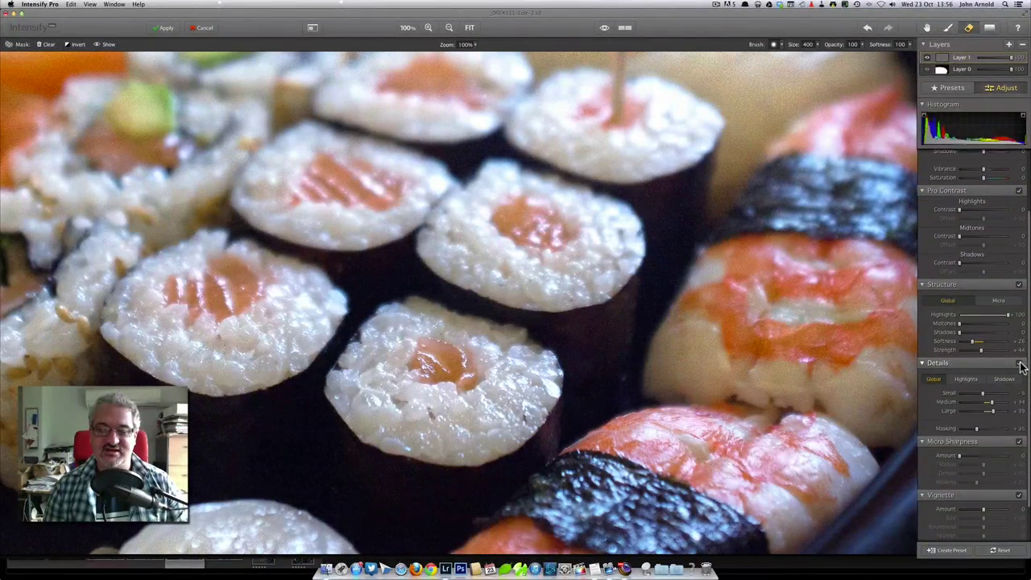
{"action": "left_click", "coordinate": [1021, 366]}
{"action": "left_click", "coordinate": [1022, 367]}
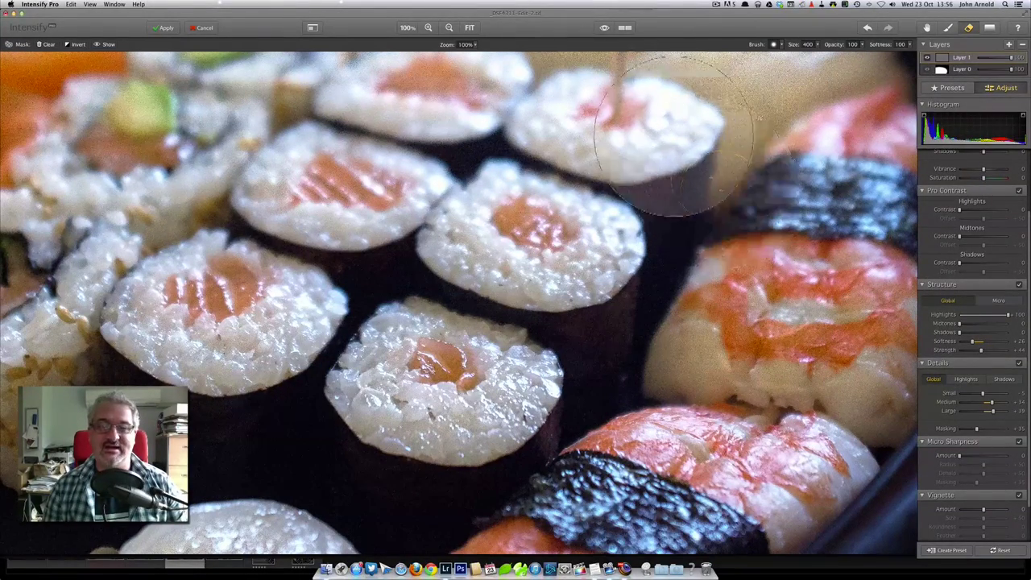
{"action": "left_click", "coordinate": [469, 27]}
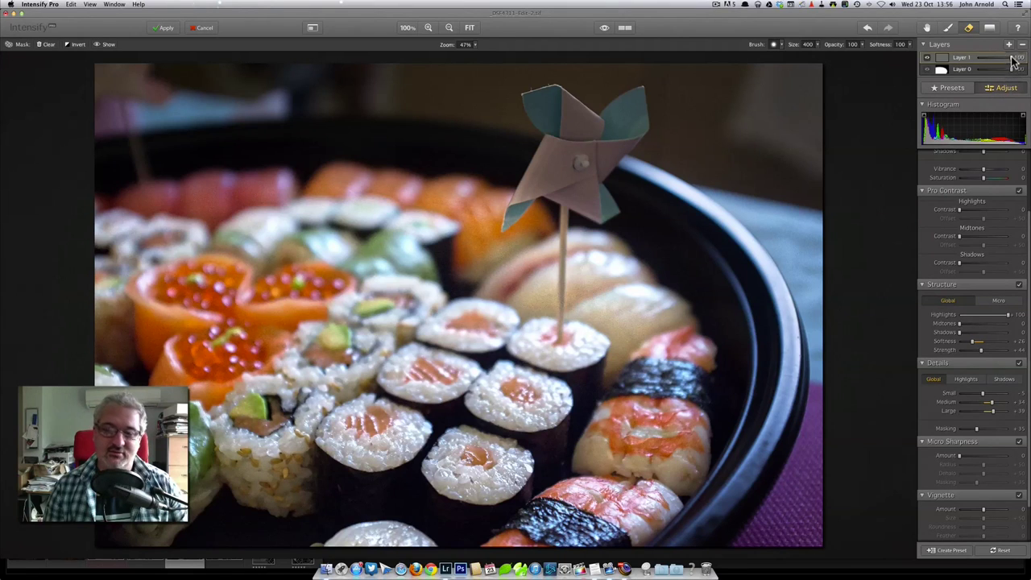
Lower Layer 1's opacity to about 58 and add a new empty Layer 2
{"action": "mouse_move", "coordinate": [1013, 62]}
{"action": "left_mouse_down"}
{"action": "mouse_move", "coordinate": [983, 63]}
{"action": "mouse_move", "coordinate": [1002, 63]}
{"action": "left_mouse_up"}
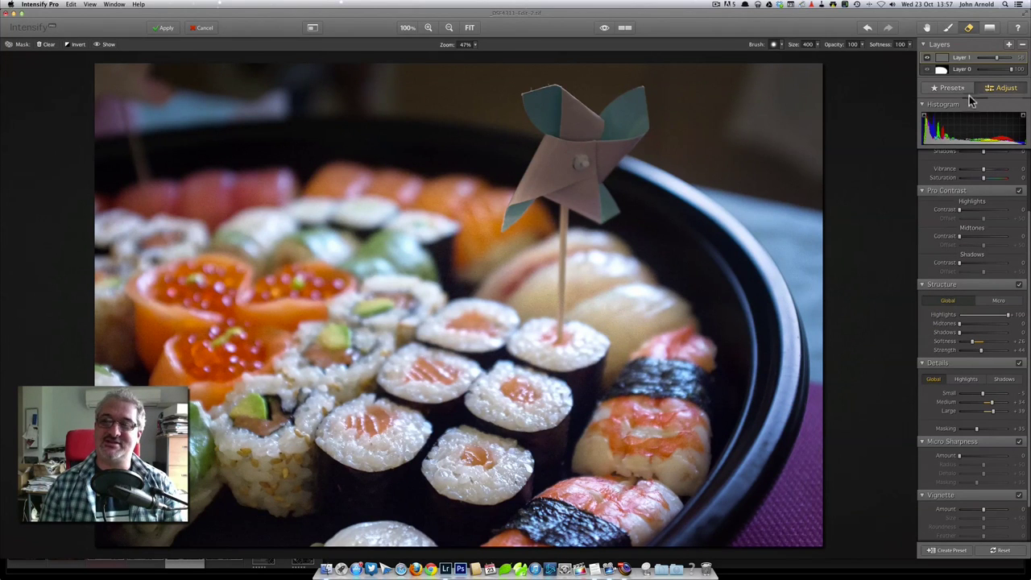
{"action": "mouse_move", "coordinate": [593, 137]}
{"action": "left_mouse_down"}
{"action": "mouse_move", "coordinate": [557, 152]}
{"action": "mouse_move", "coordinate": [582, 161]}
{"action": "left_mouse_up"}
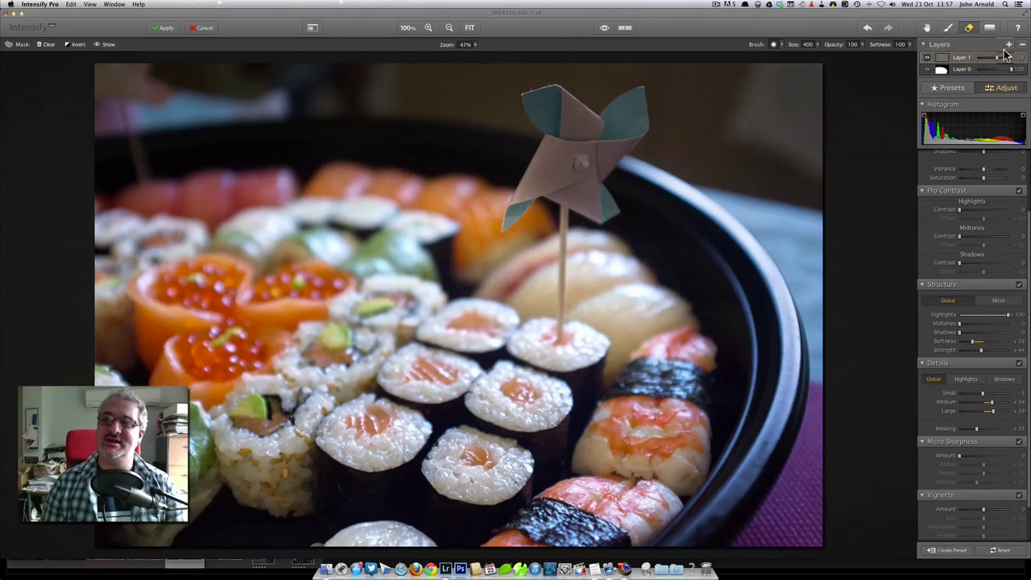
{"action": "left_click", "coordinate": [1008, 46]}
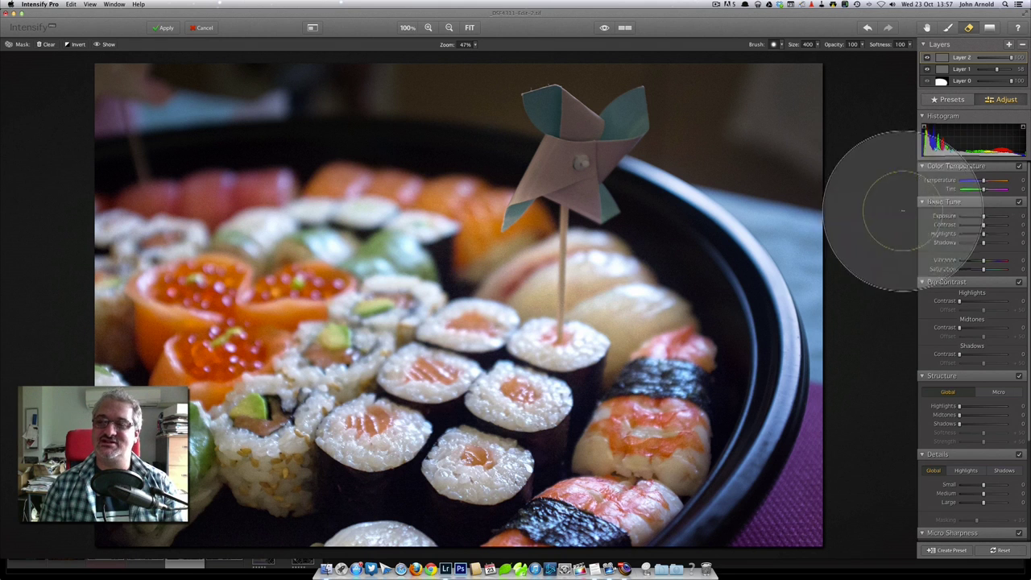
Set Layer 2 Exposure to +28, brush it onto the pinwheel, and check the mask
{"action": "left_click", "coordinate": [990, 216]}
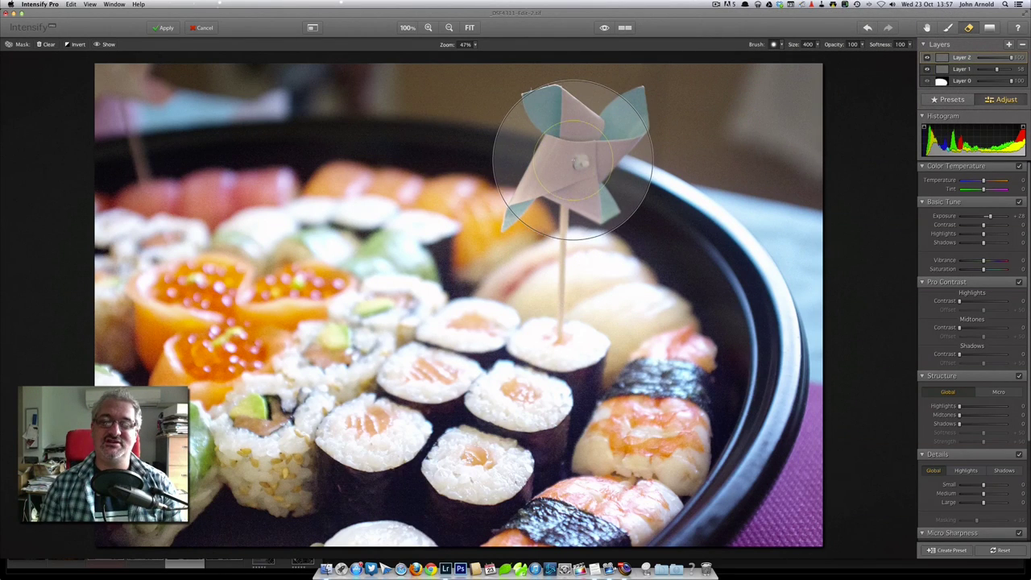
{"action": "left_click", "coordinate": [947, 30]}
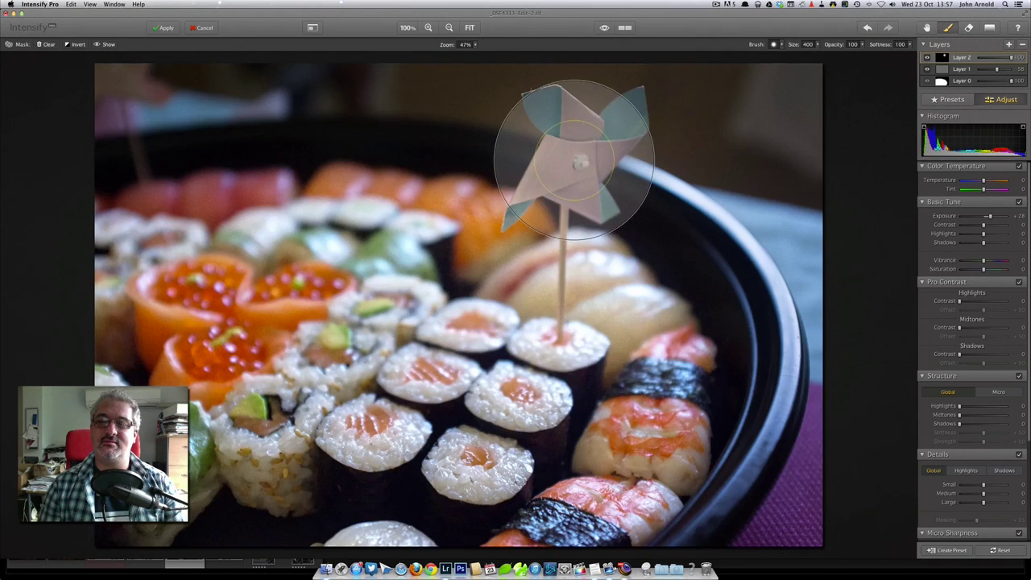
{"action": "left_click_drag", "start_coordinate": [574, 158], "coordinate": [580, 152]}
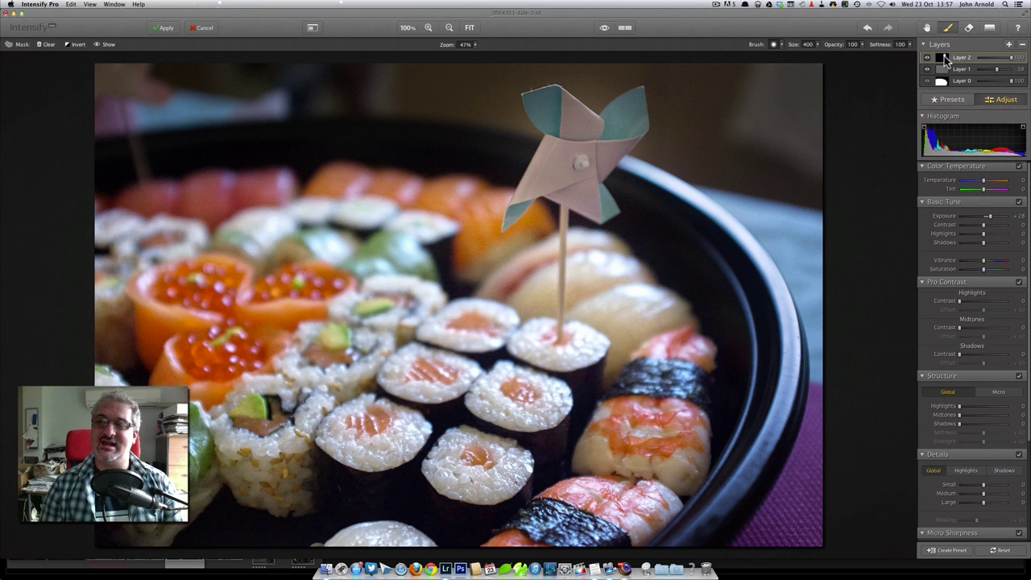
{"action": "left_click", "coordinate": [99, 45]}
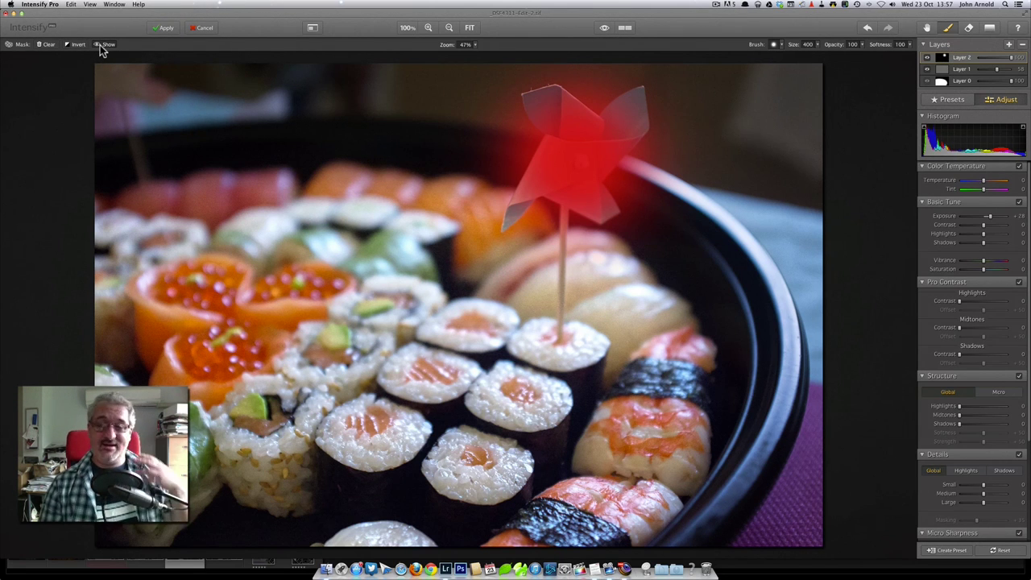
{"action": "left_click", "coordinate": [100, 45]}
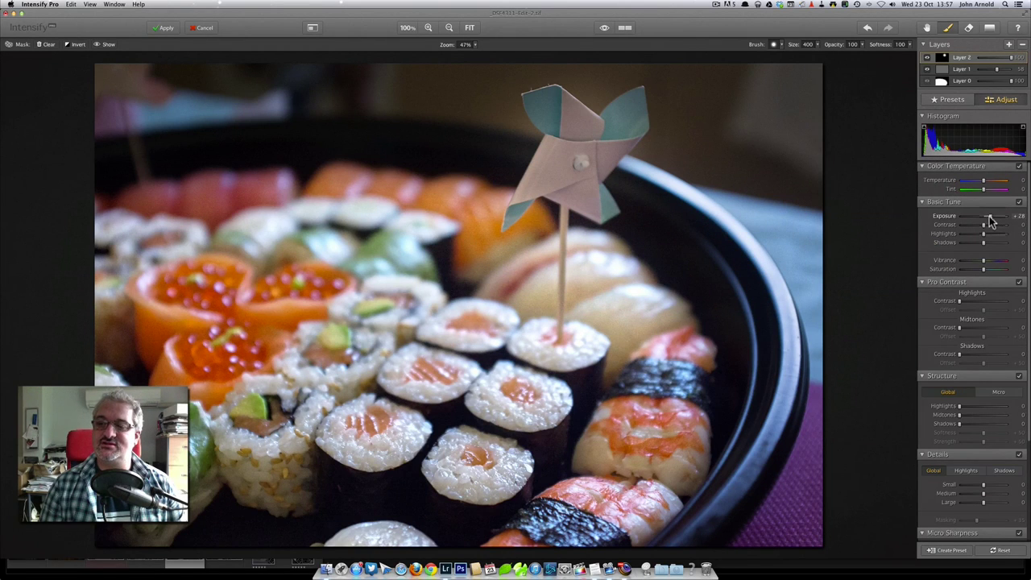
Raise the pinwheel layer's Exposure to about +41 with Contrast at +28
{"action": "left_click_drag", "start_coordinate": [993, 220], "coordinate": [995, 220]}
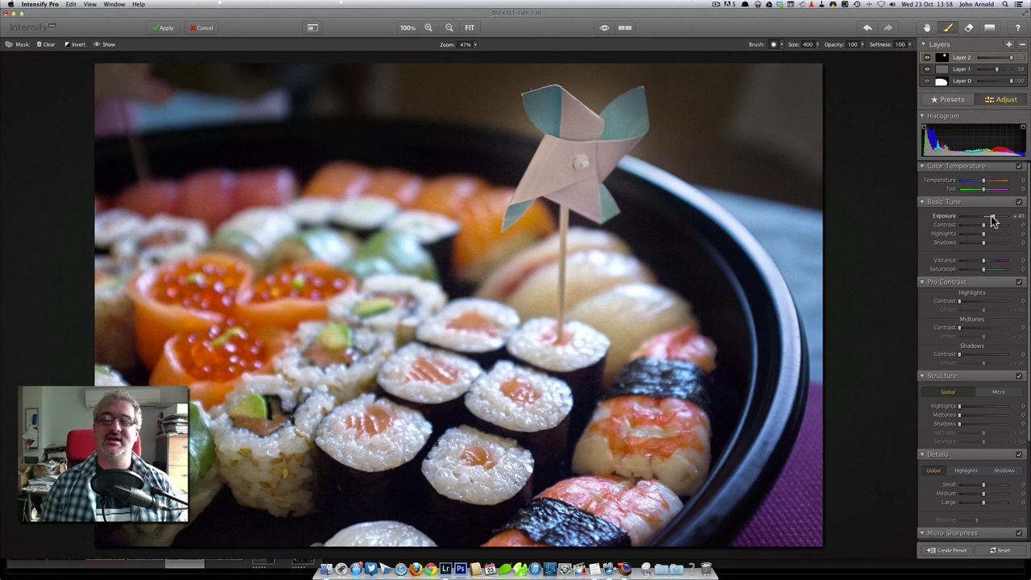
{"action": "left_click_drag", "start_coordinate": [994, 220], "coordinate": [993, 230]}
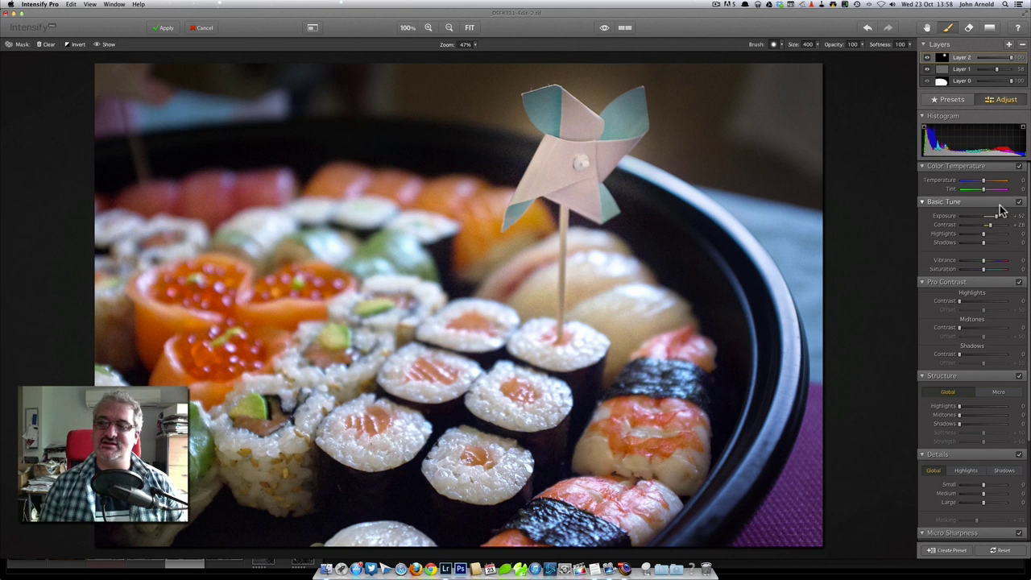
{"action": "left_click_drag", "start_coordinate": [998, 220], "coordinate": [994, 220]}
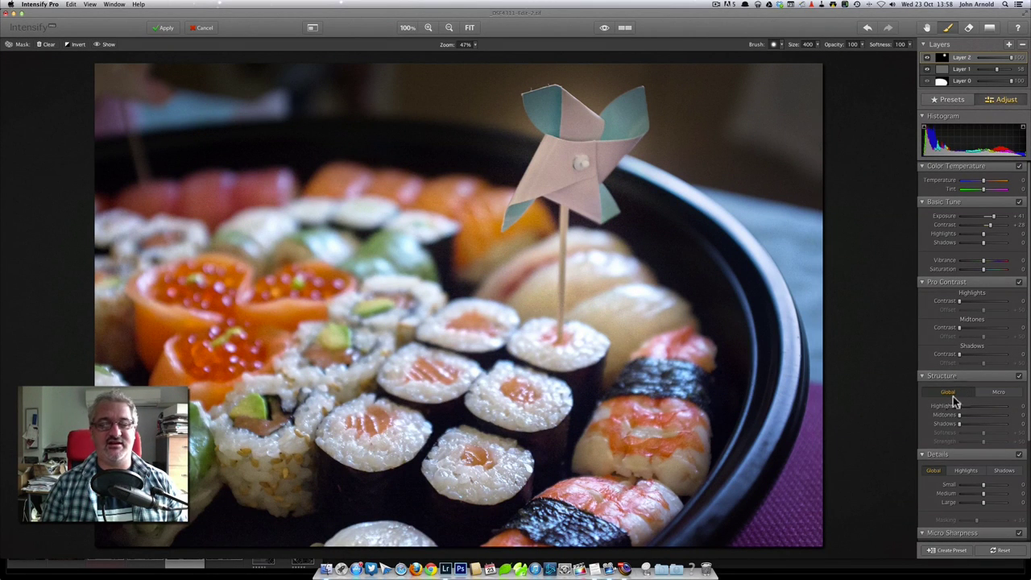
Add Layer 3 with the custom Strong Vignette preset at low opacity, then show before/after
{"action": "left_click", "coordinate": [1009, 45]}
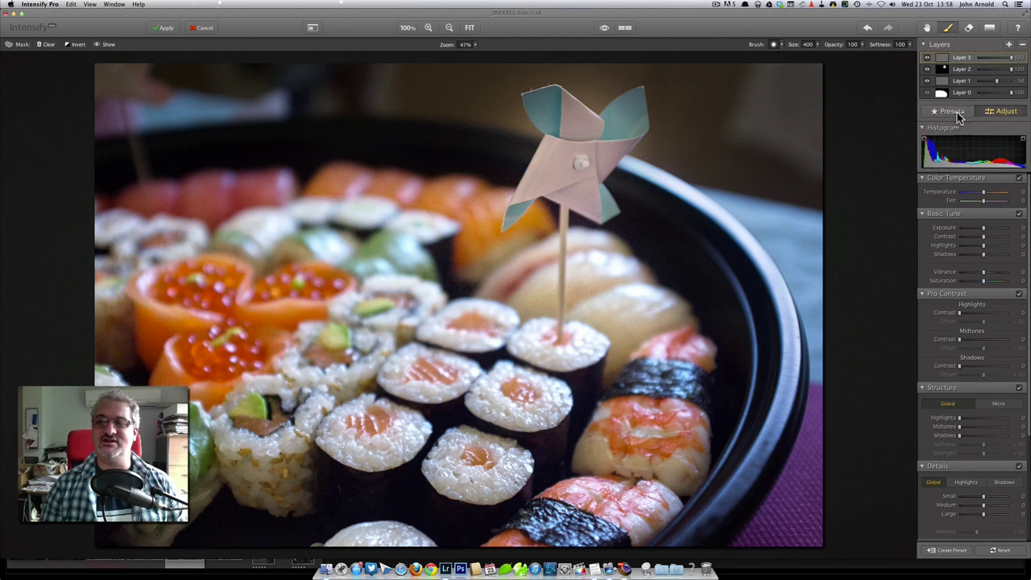
{"action": "left_click", "coordinate": [949, 110]}
{"action": "left_click", "coordinate": [1001, 130]}
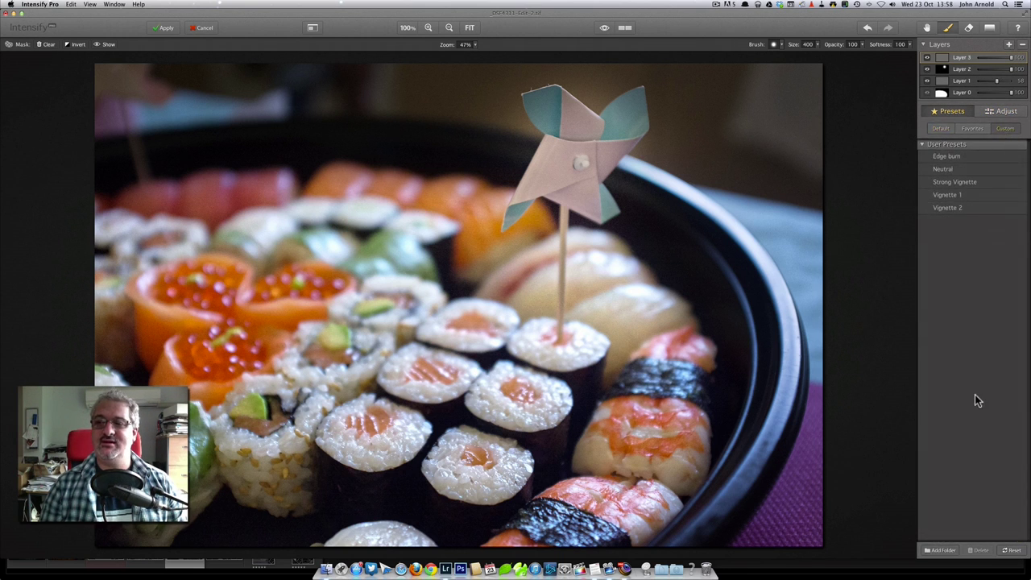
{"action": "left_click", "coordinate": [961, 181]}
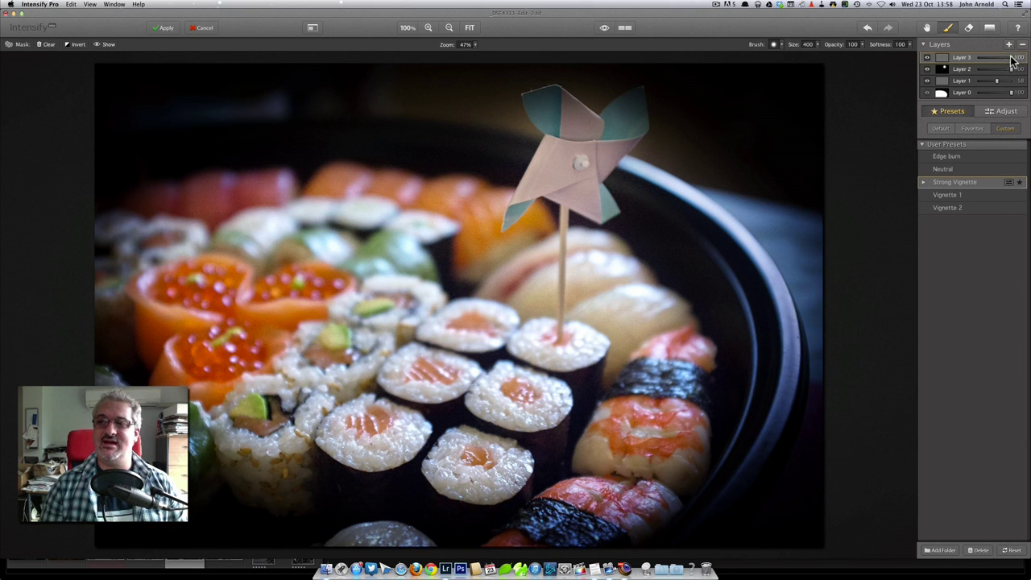
{"action": "left_click_drag", "start_coordinate": [1012, 60], "coordinate": [985, 58]}
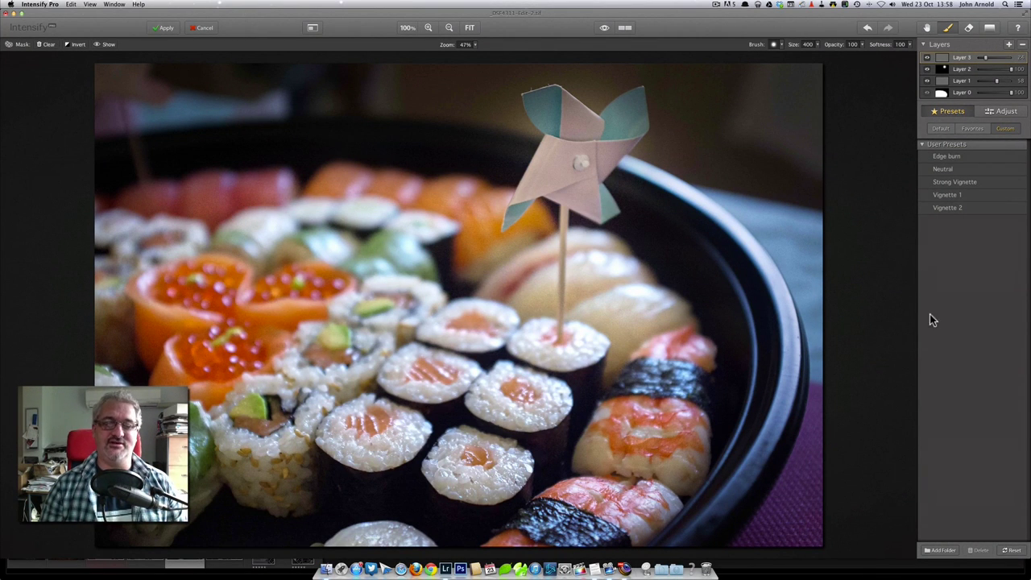
{"action": "left_click", "coordinate": [624, 27]}
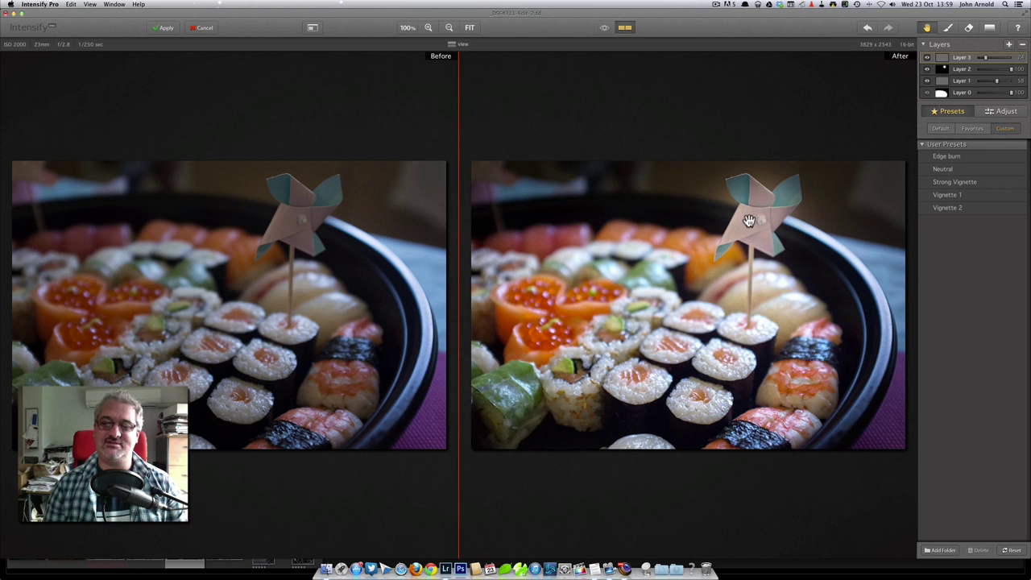
Preview the original photo, then ease Layer 2's opacity down to about 82
{"action": "left_click_drag", "start_coordinate": [748, 226], "coordinate": [898, 154]}
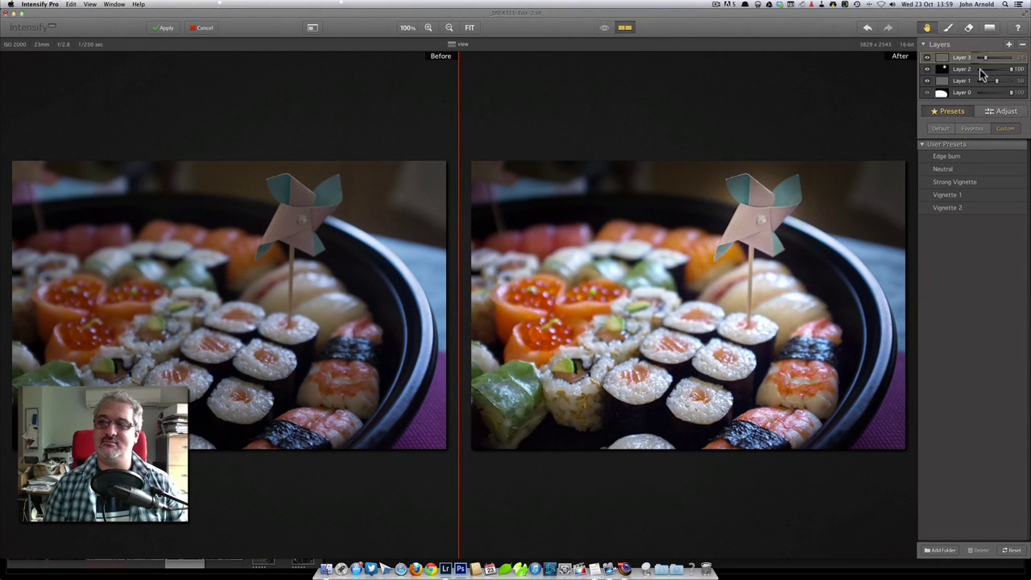
{"action": "left_click_drag", "start_coordinate": [1013, 72], "coordinate": [1007, 73]}
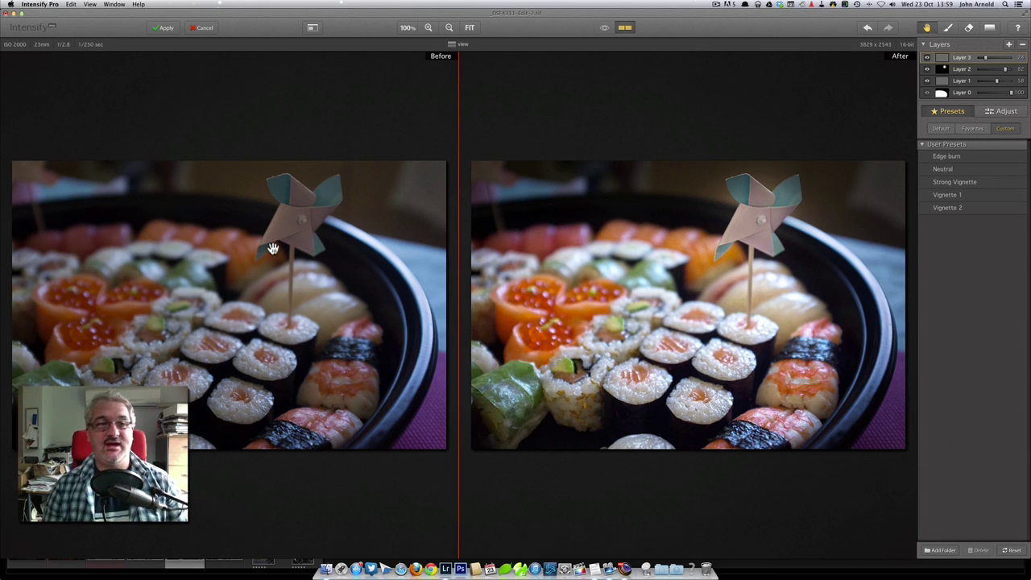
Apply all the layered edits so the finished sushi photo returns to Lightroom
{"action": "left_click", "coordinate": [164, 29]}
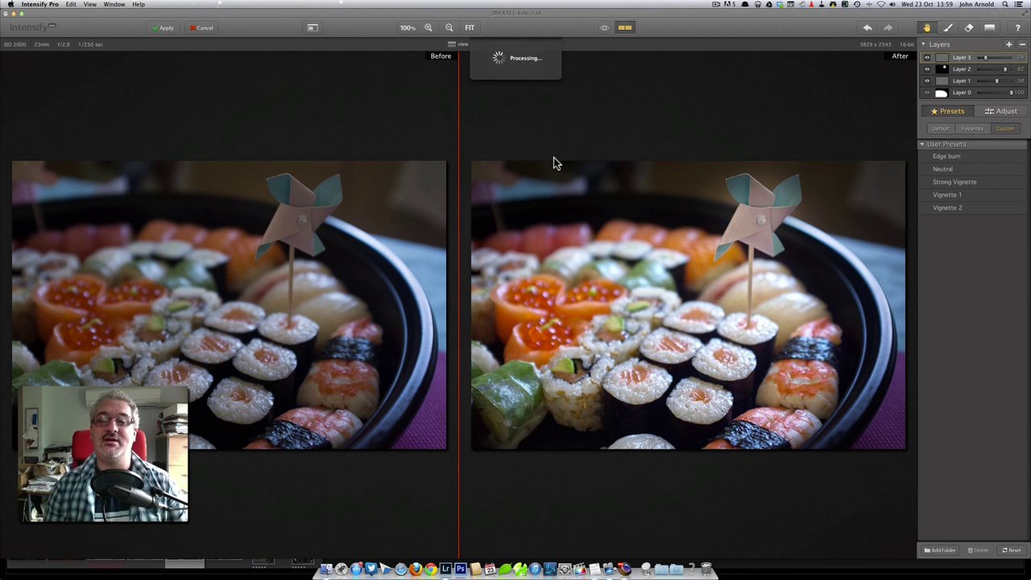